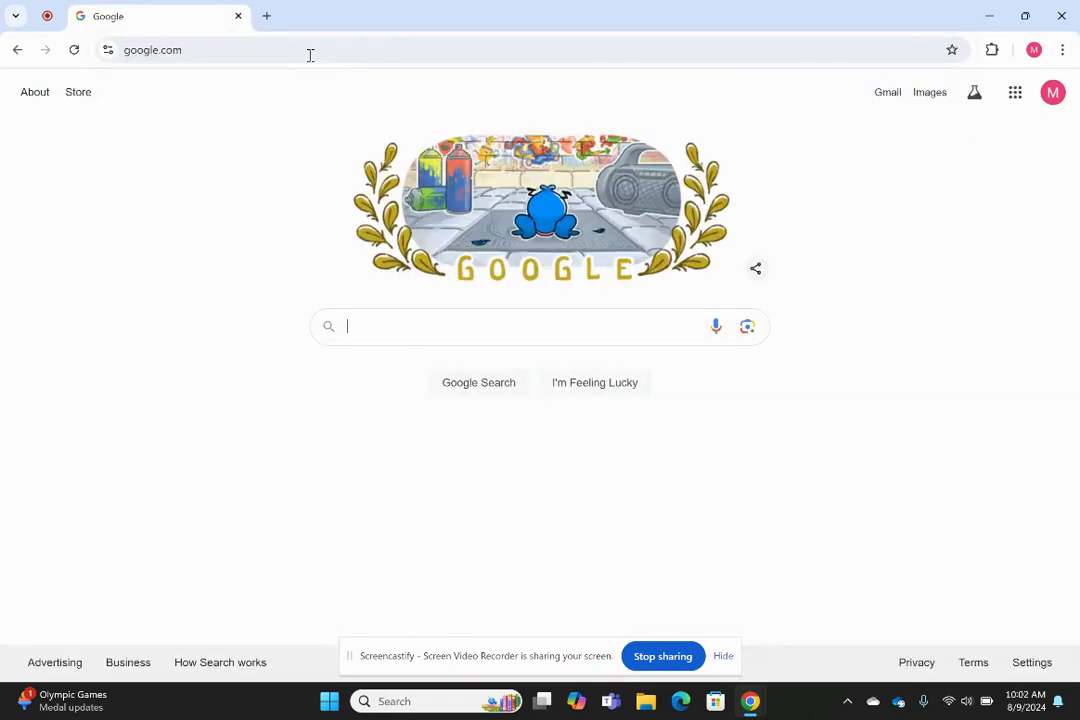
Search Google for "download visual studio" and open Microsoft's Visual Studio downloads page from the results.
{"action": "type", "text": "dow"}
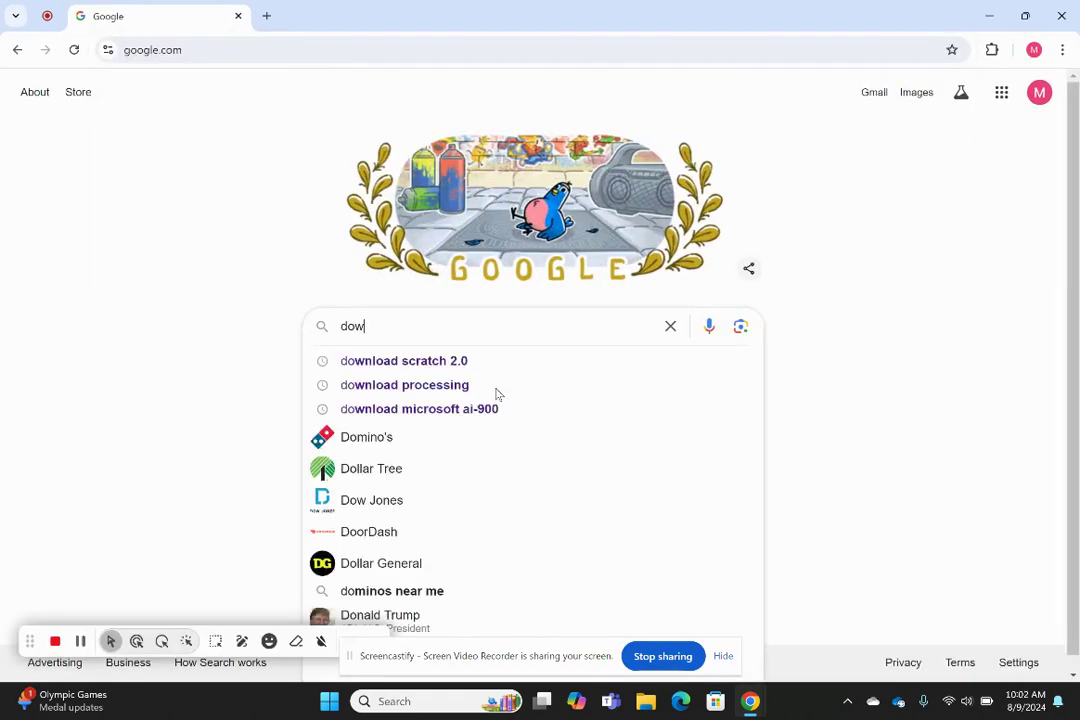
{"action": "type", "text": "nload visu"}
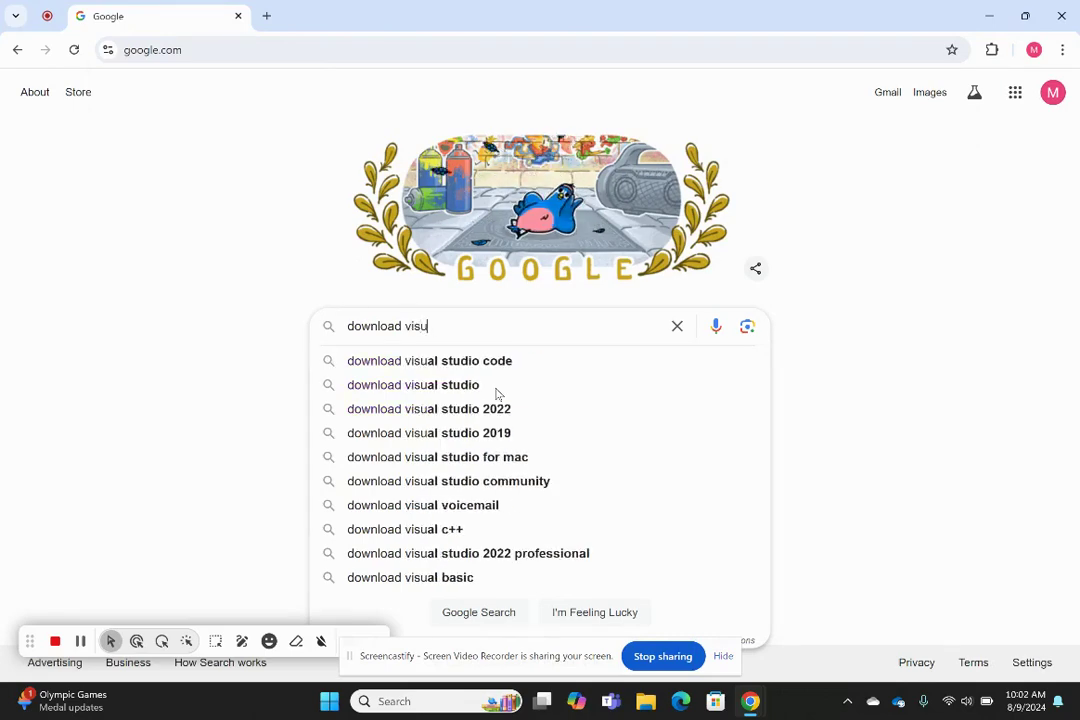
{"action": "type", "text": "al studio"}
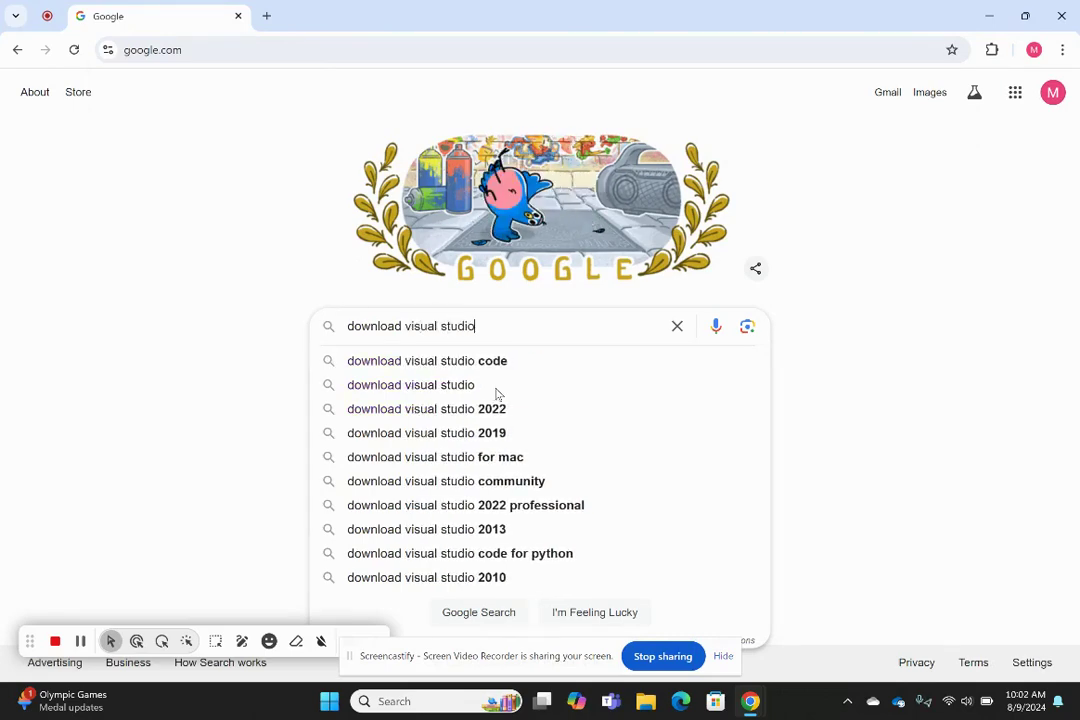
{"action": "key", "text": "Return"}
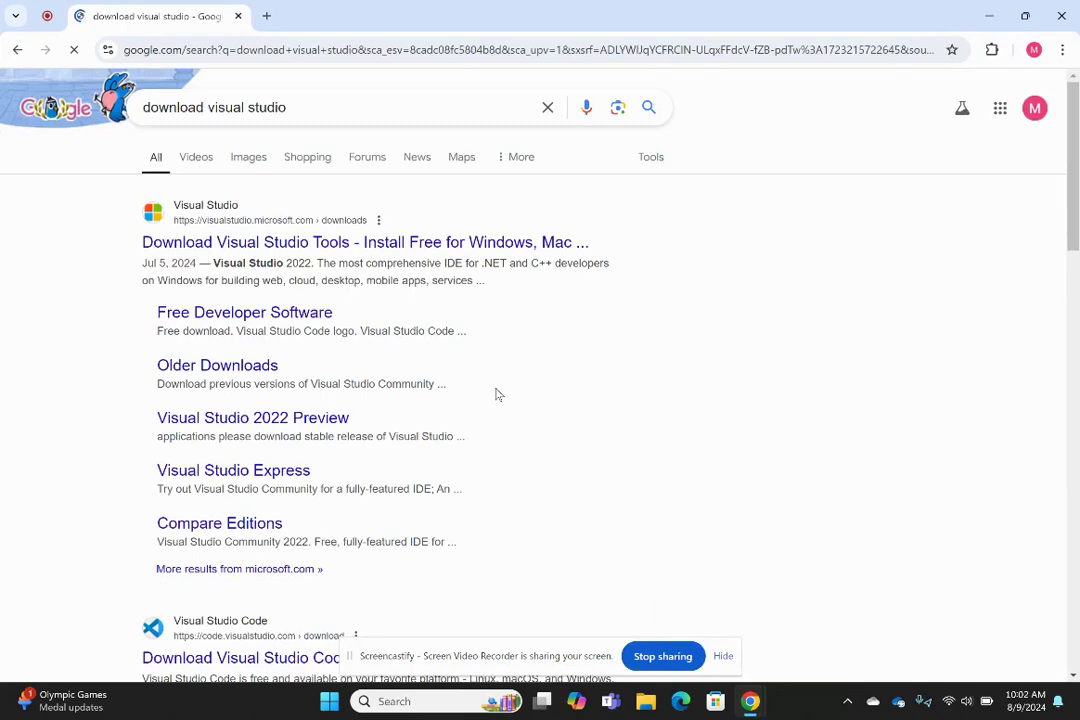
{"action": "left_click", "coordinate": [294, 246]}
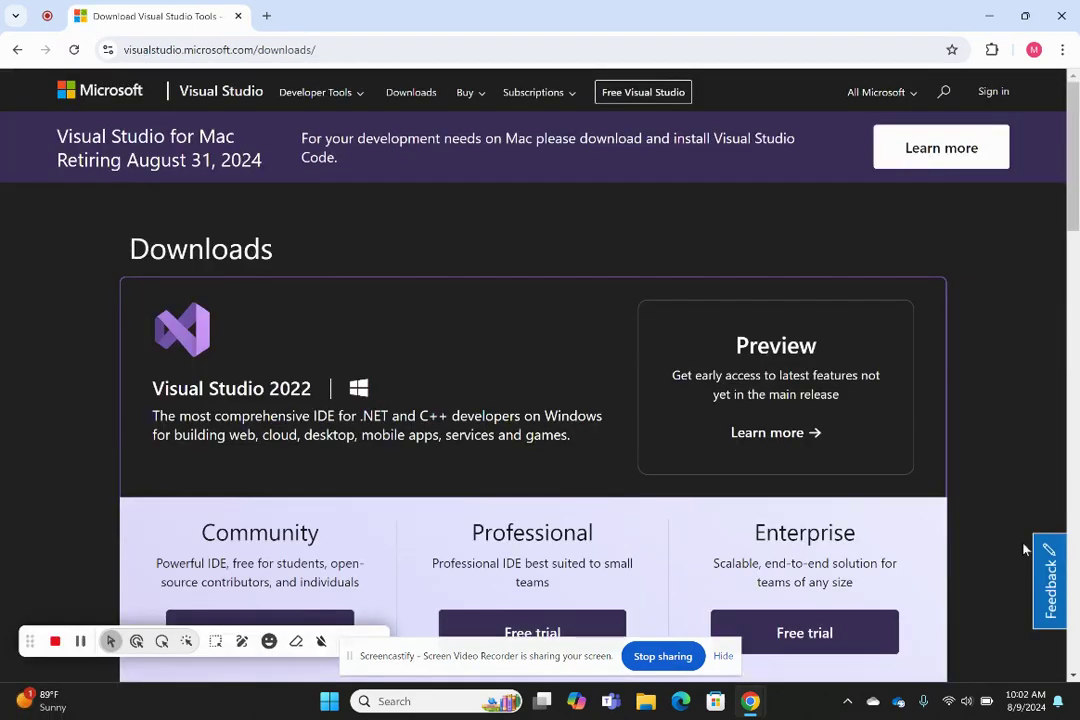
Download the free Visual Studio 2022 Community installer, run VisualStudioSetup.exe and continue past the installer's introductory notice.
{"action": "scroll", "coordinate": [969, 461], "scroll_direction": "down", "scroll_amount": 2}
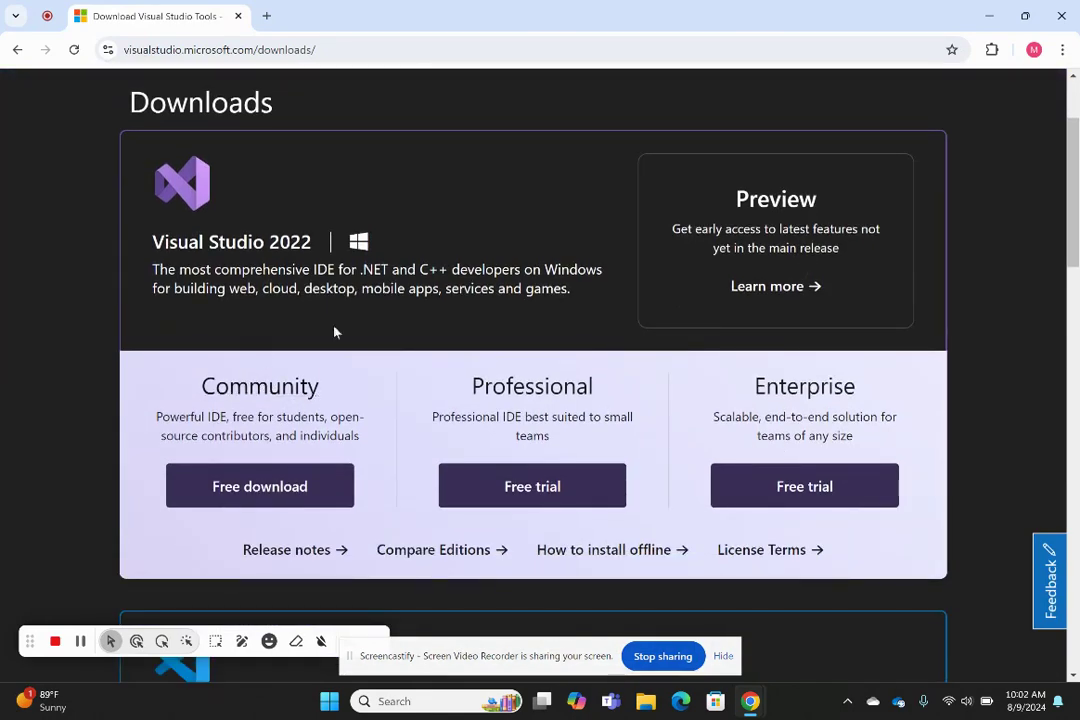
{"action": "left_click", "coordinate": [256, 490]}
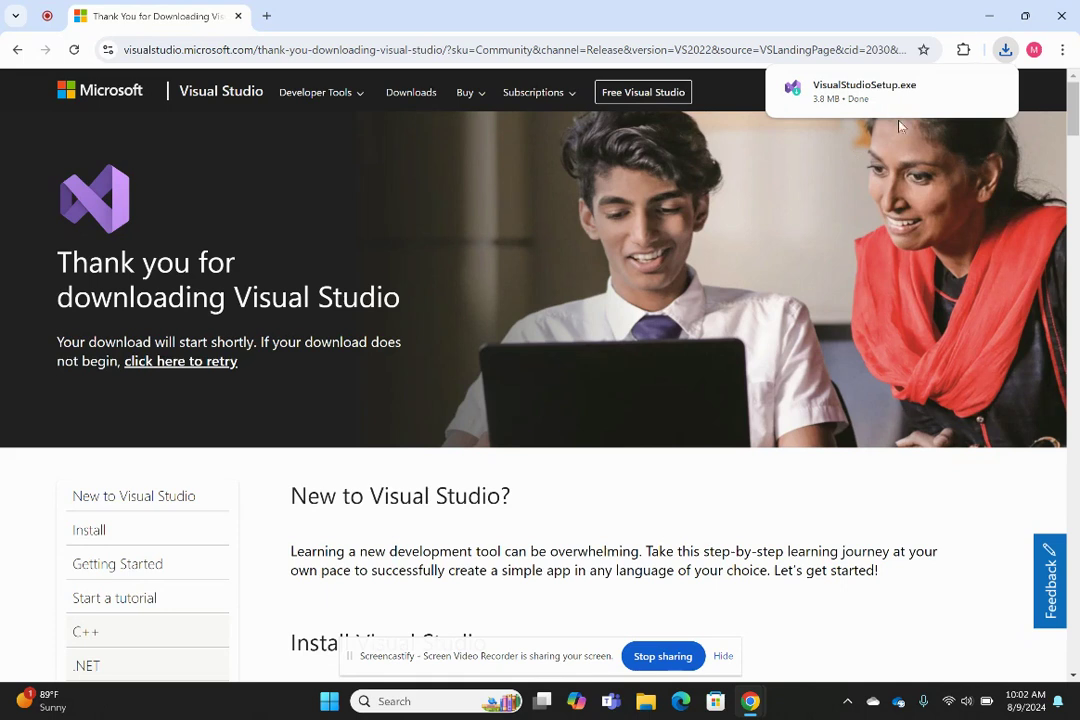
{"action": "left_click", "coordinate": [848, 90]}
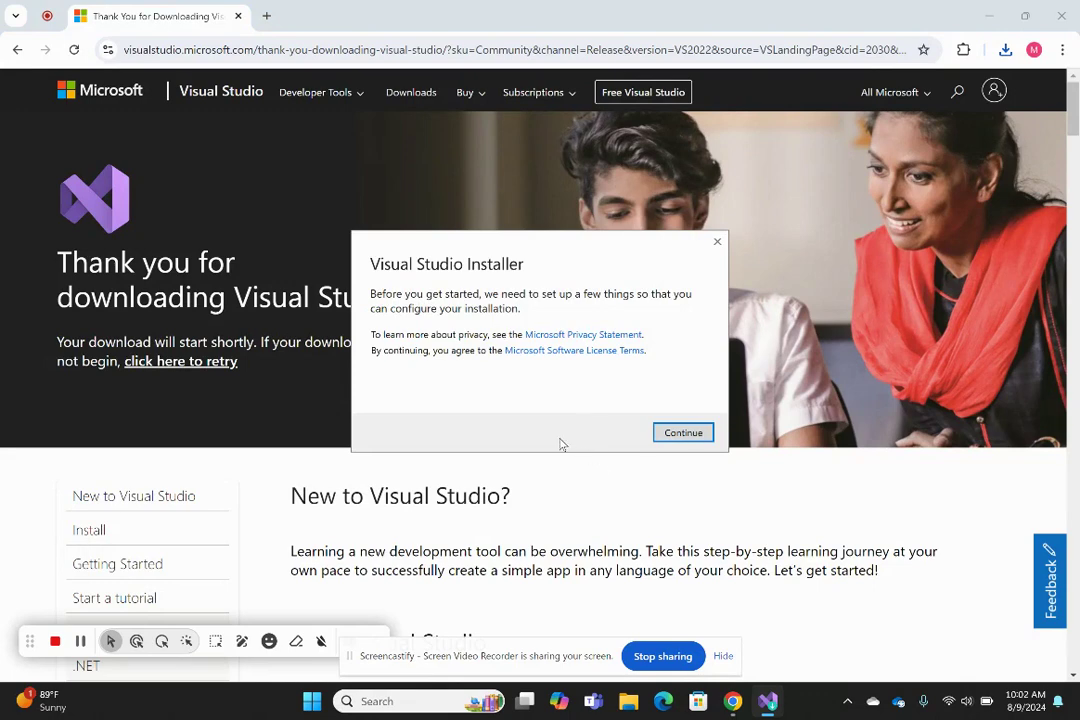
{"action": "left_click", "coordinate": [685, 433]}
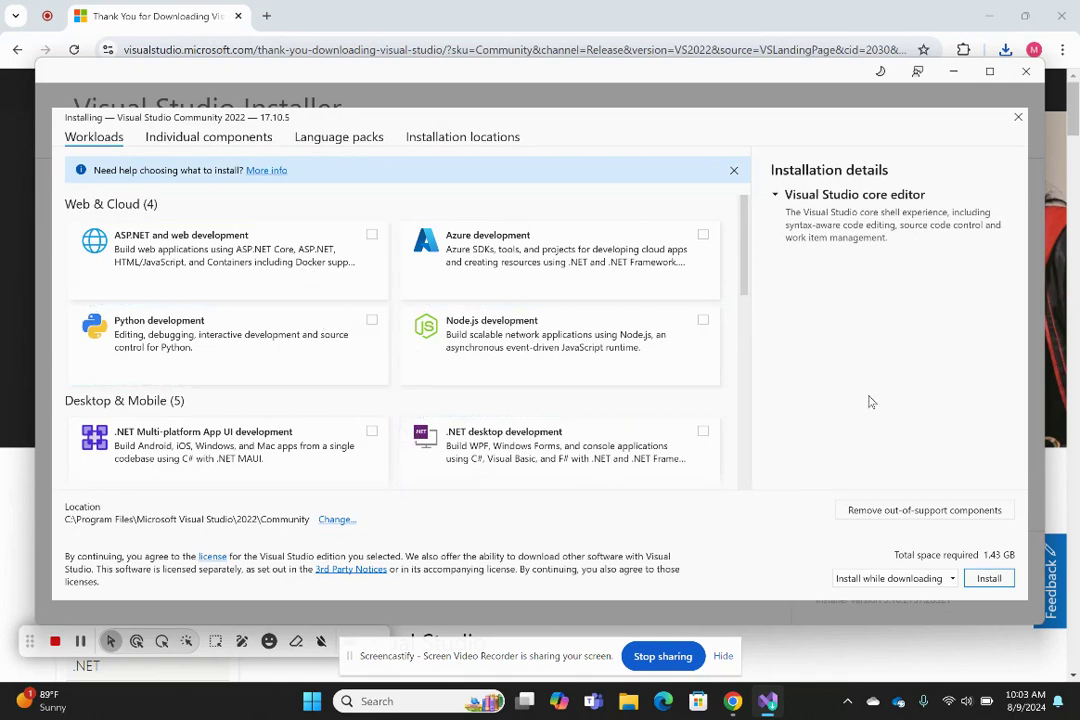
Select the Desktop development with C++ workload and install it with the Install while downloading option.
{"action": "scroll", "coordinate": [560, 330], "scroll_direction": "down", "scroll_amount": 5}
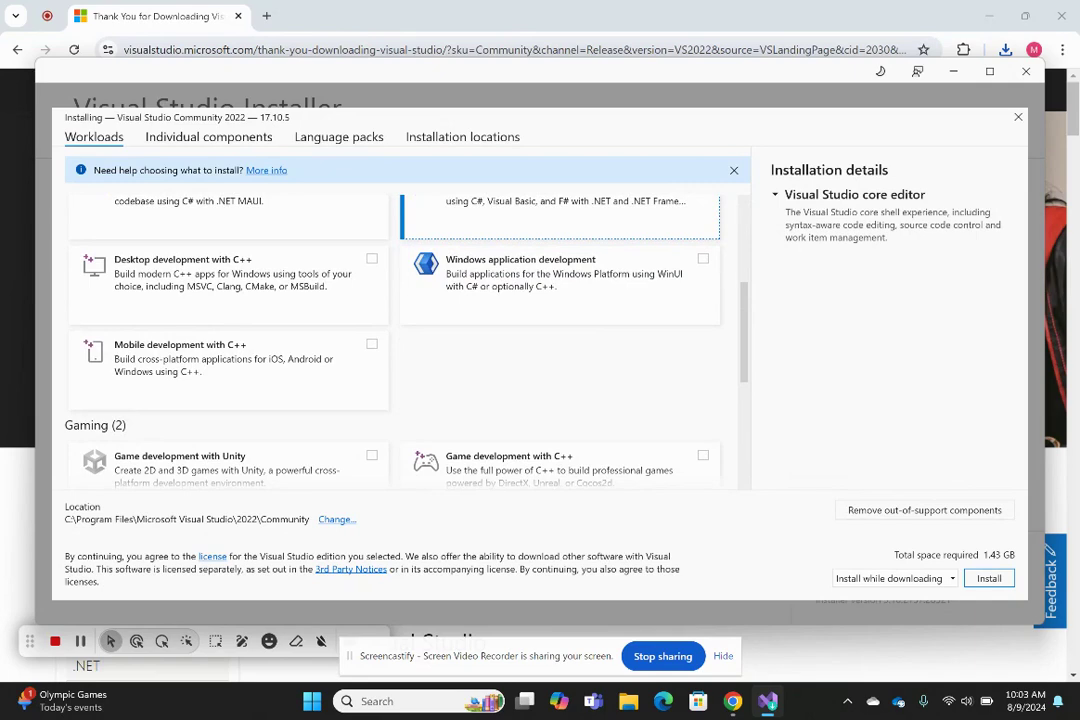
{"action": "scroll", "coordinate": [560, 420], "scroll_direction": "down", "scroll_amount": 1}
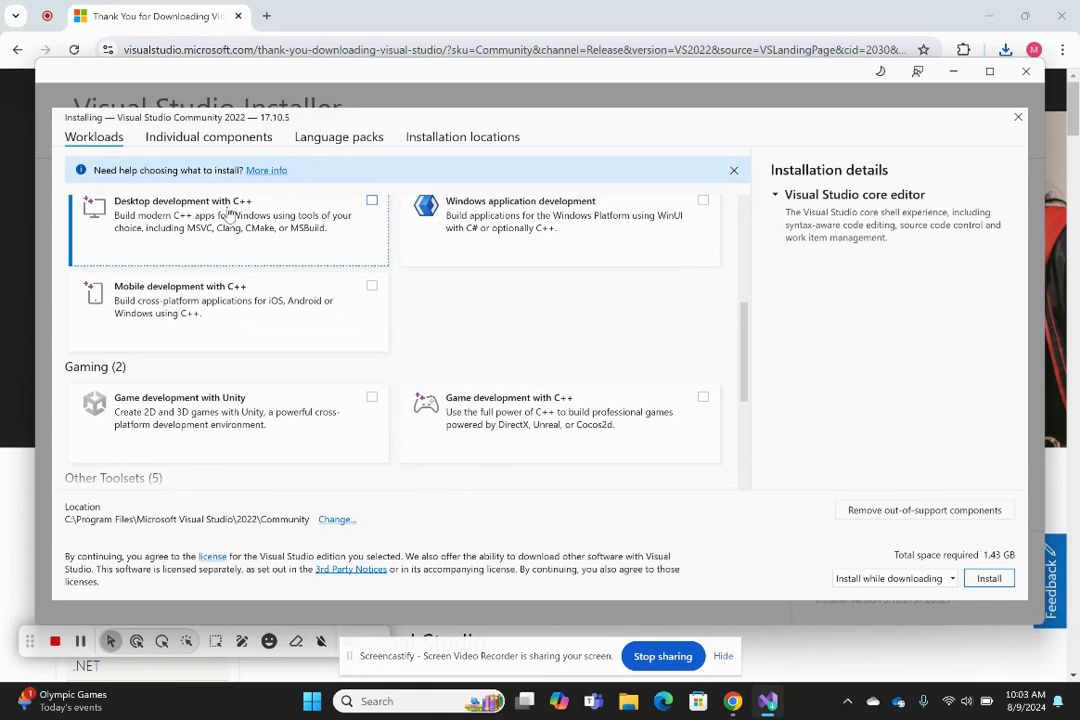
{"action": "left_click", "coordinate": [371, 203]}
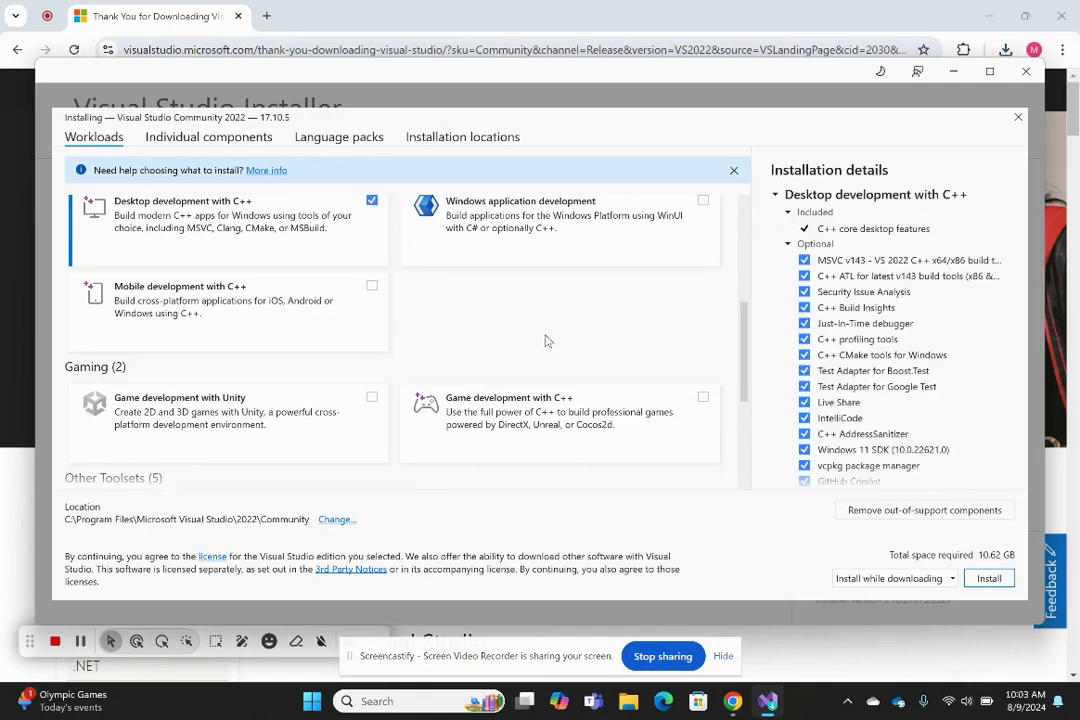
{"action": "scroll", "coordinate": [545, 341], "scroll_direction": "down", "scroll_amount": 3}
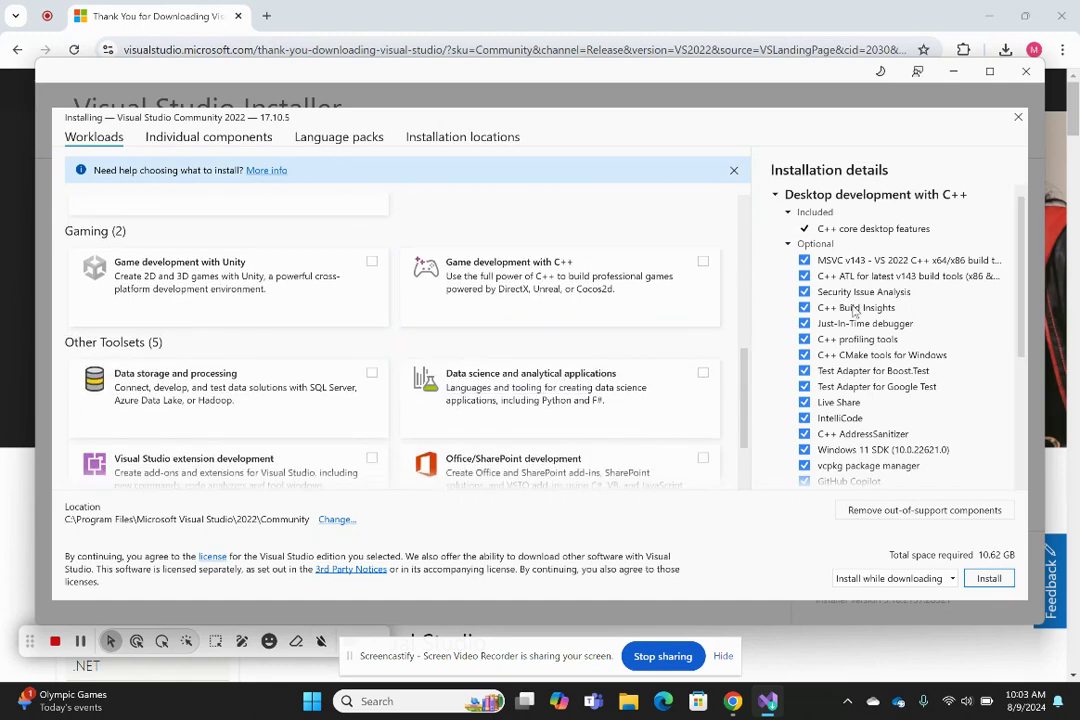
{"action": "left_click", "coordinate": [953, 580]}
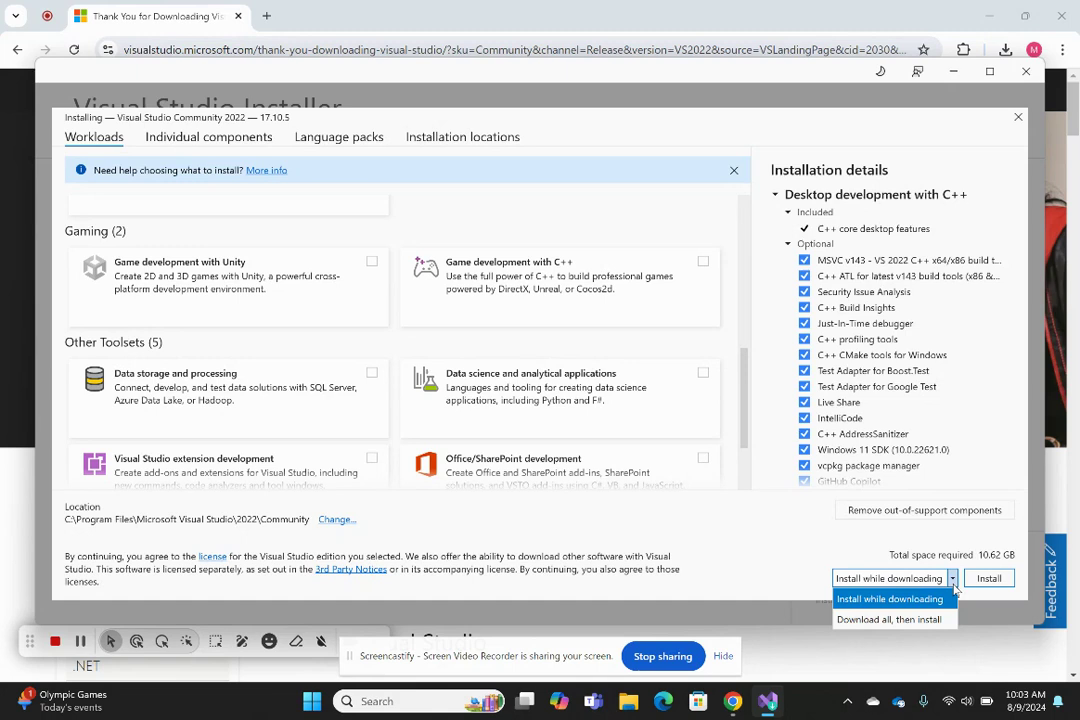
{"action": "left_click", "coordinate": [843, 598]}
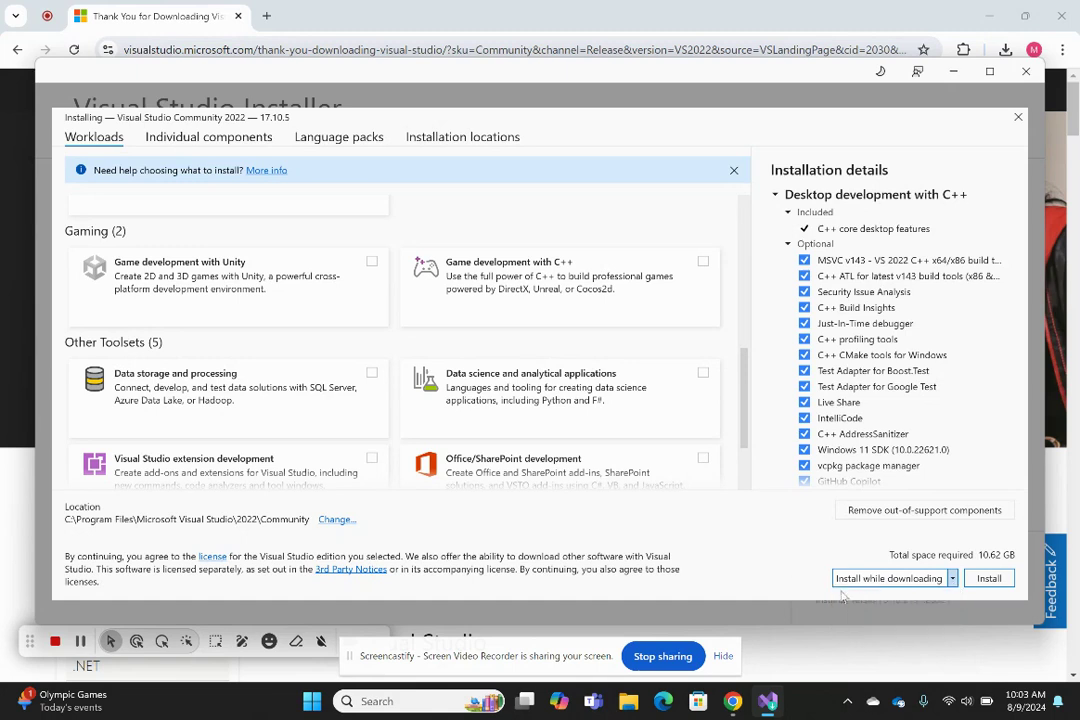
{"action": "left_click", "coordinate": [988, 579]}
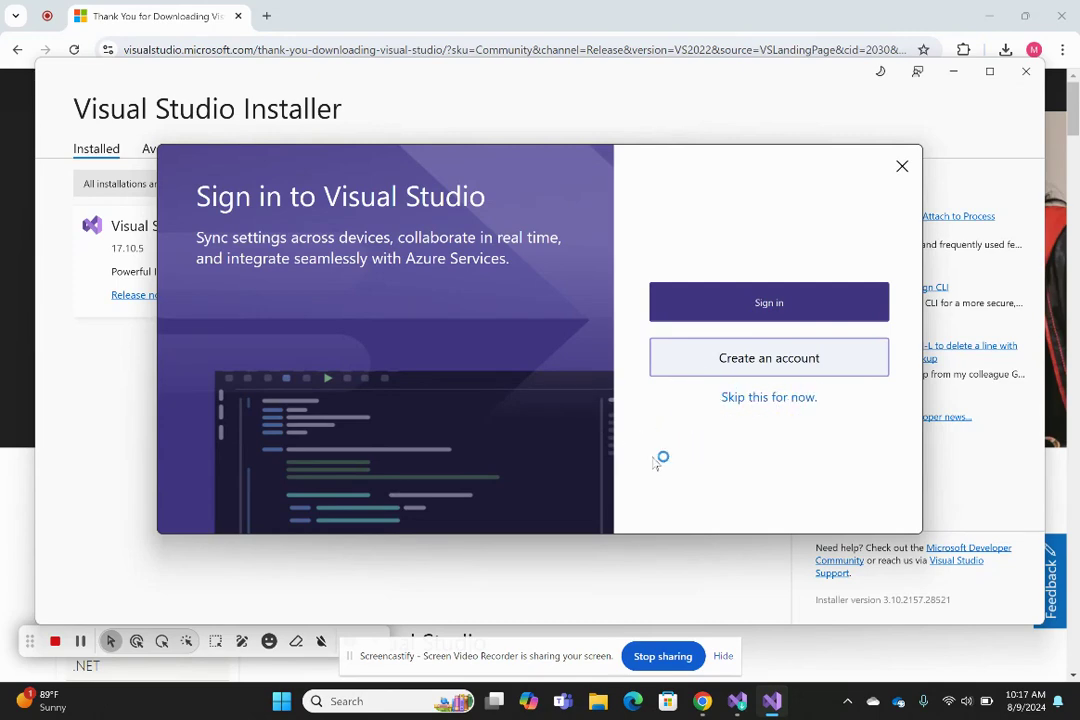
Skip the sign-in, start Visual Studio with General development settings and the Dark theme, and maximize its start window.
{"action": "left_click", "coordinate": [765, 400]}
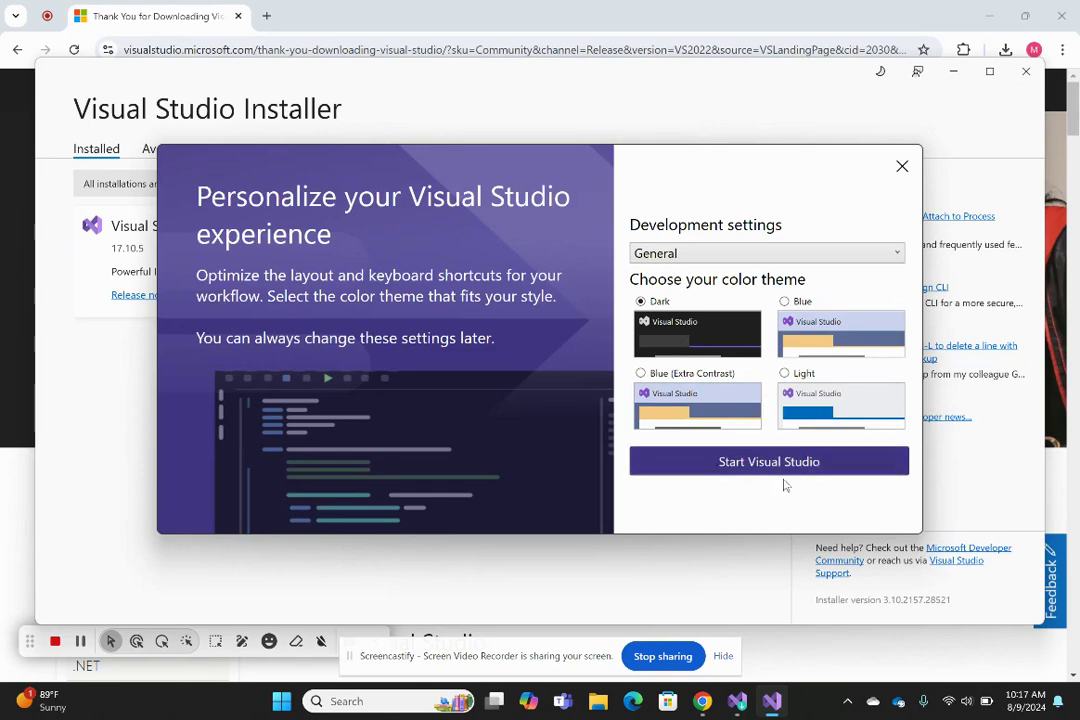
{"action": "left_click", "coordinate": [745, 470]}
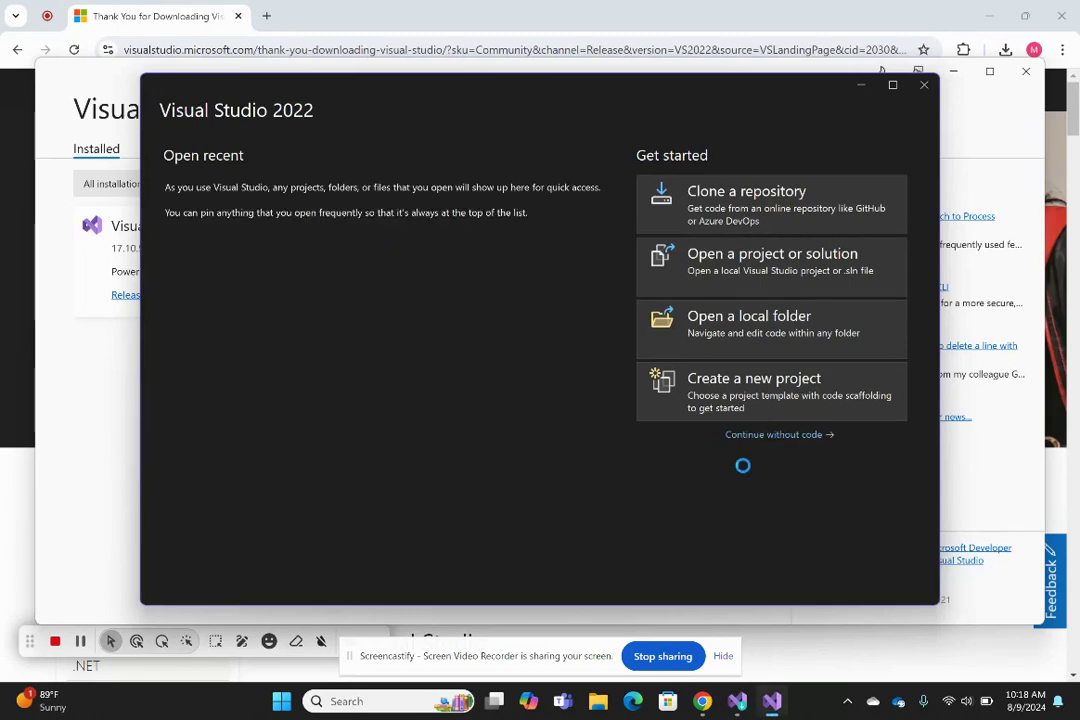
{"action": "left_click", "coordinate": [893, 87]}
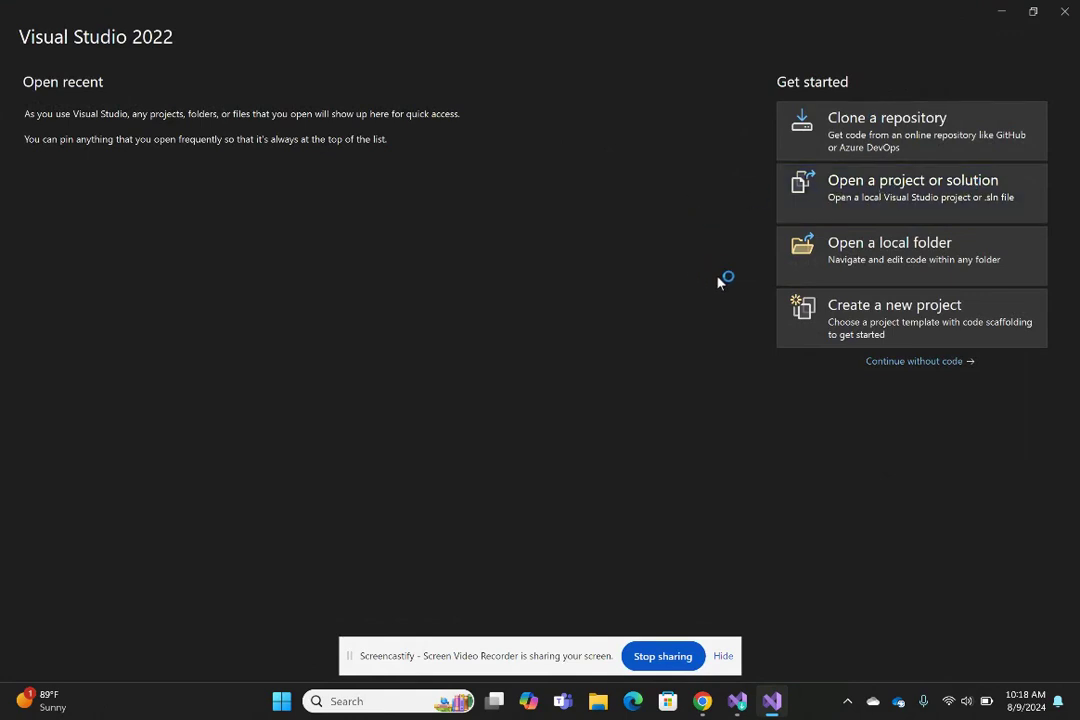
Start a new project from the C++ Empty Project template and proceed to its configuration.
{"action": "left_click", "coordinate": [906, 325]}
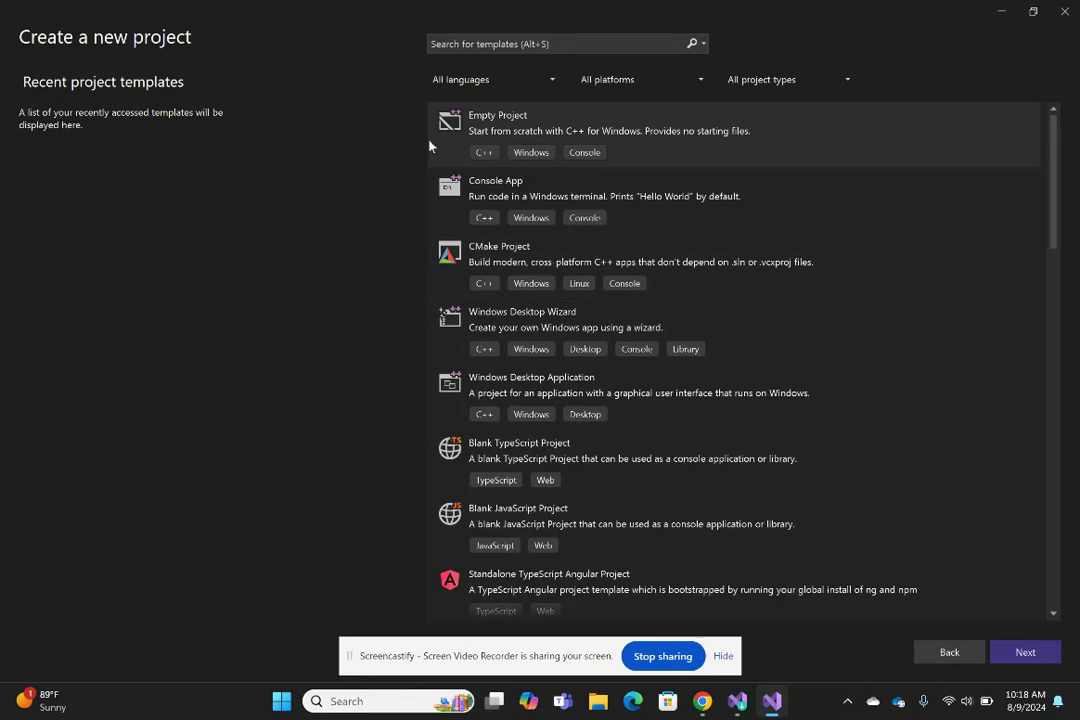
{"action": "left_click", "coordinate": [519, 131]}
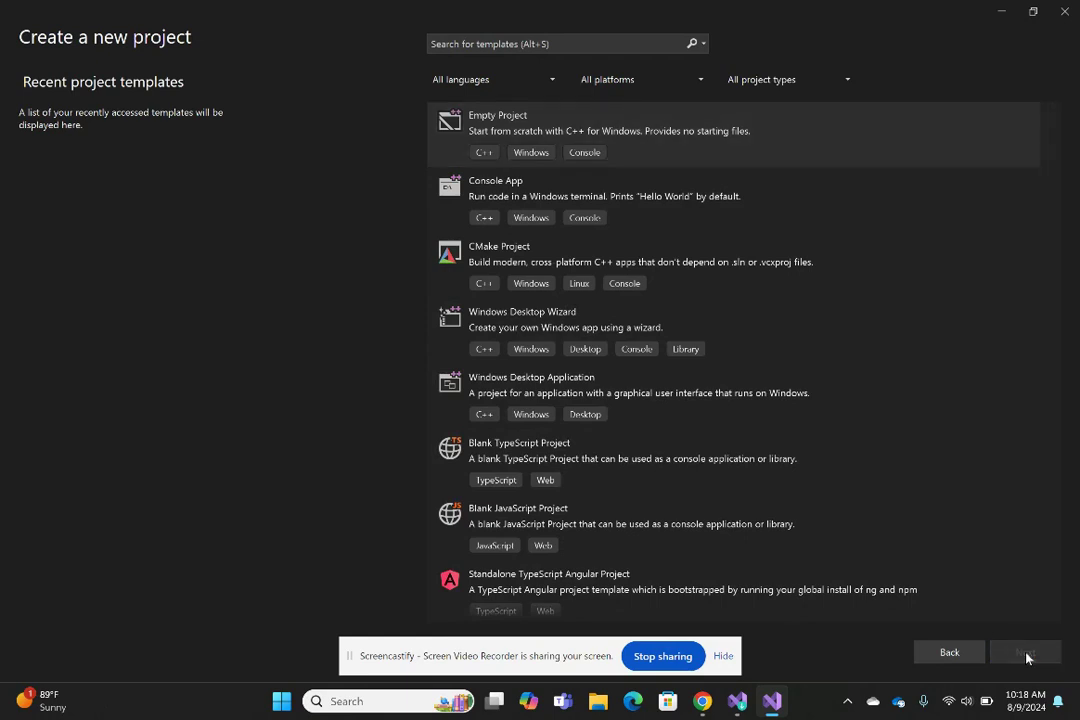
{"action": "left_click", "coordinate": [1025, 652]}
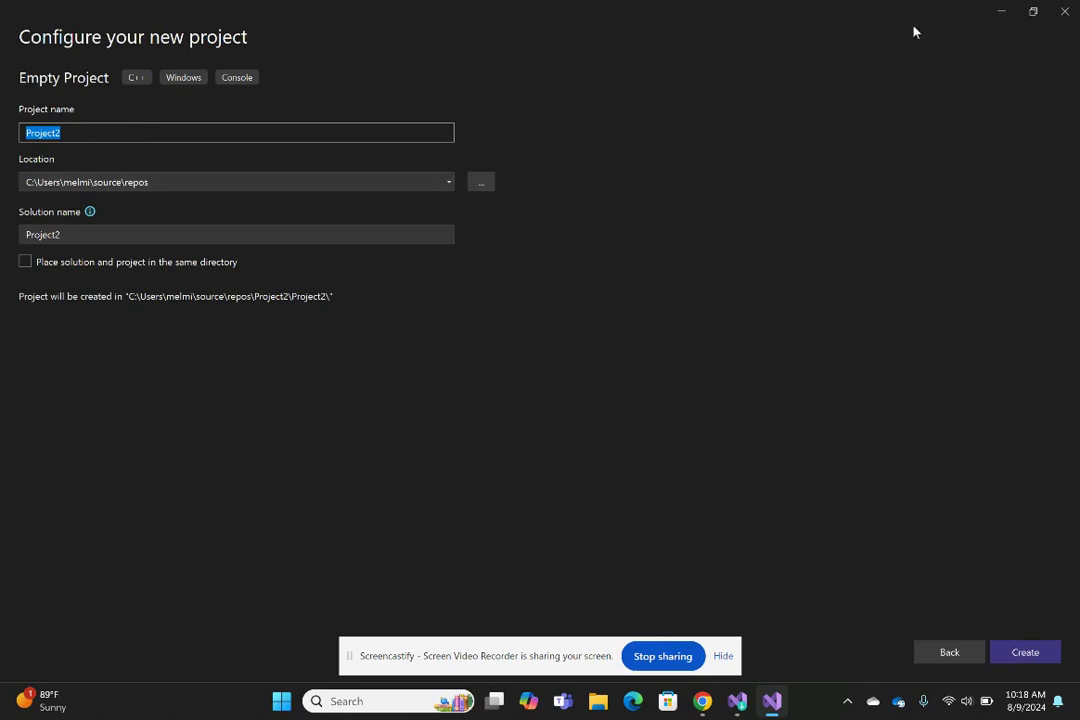
Minimize all open windows and create a new folder named "C++ Projects" on the desktop.
{"action": "left_click", "coordinate": [1004, 12]}
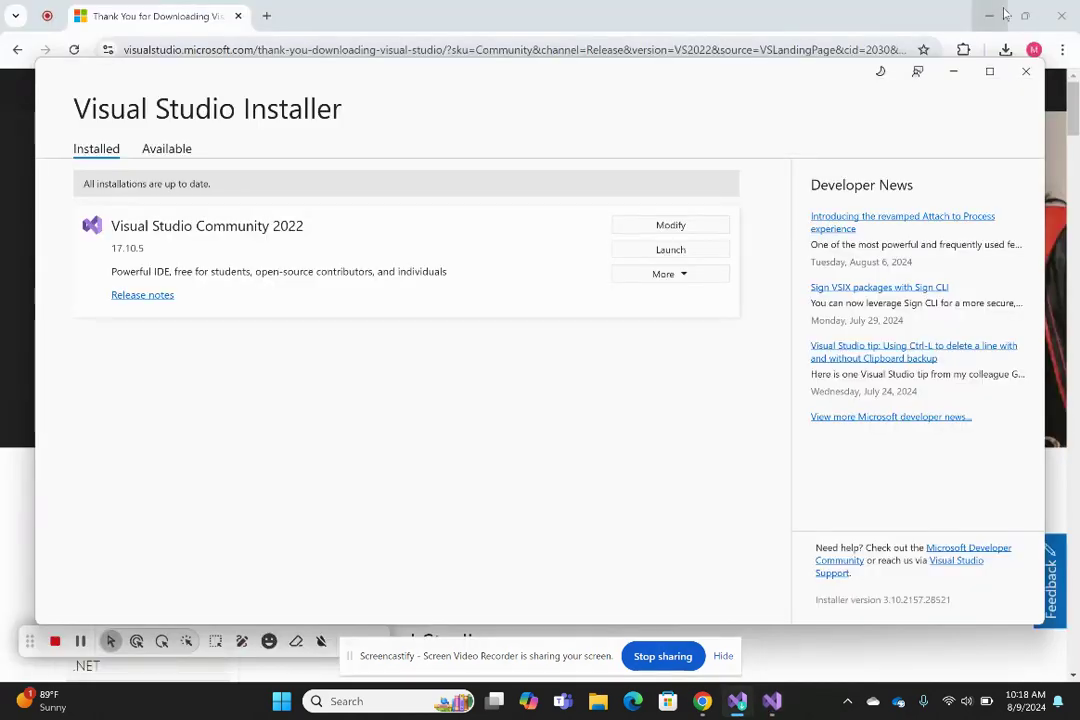
{"action": "left_click", "coordinate": [990, 15]}
{"action": "left_click", "coordinate": [990, 15]}
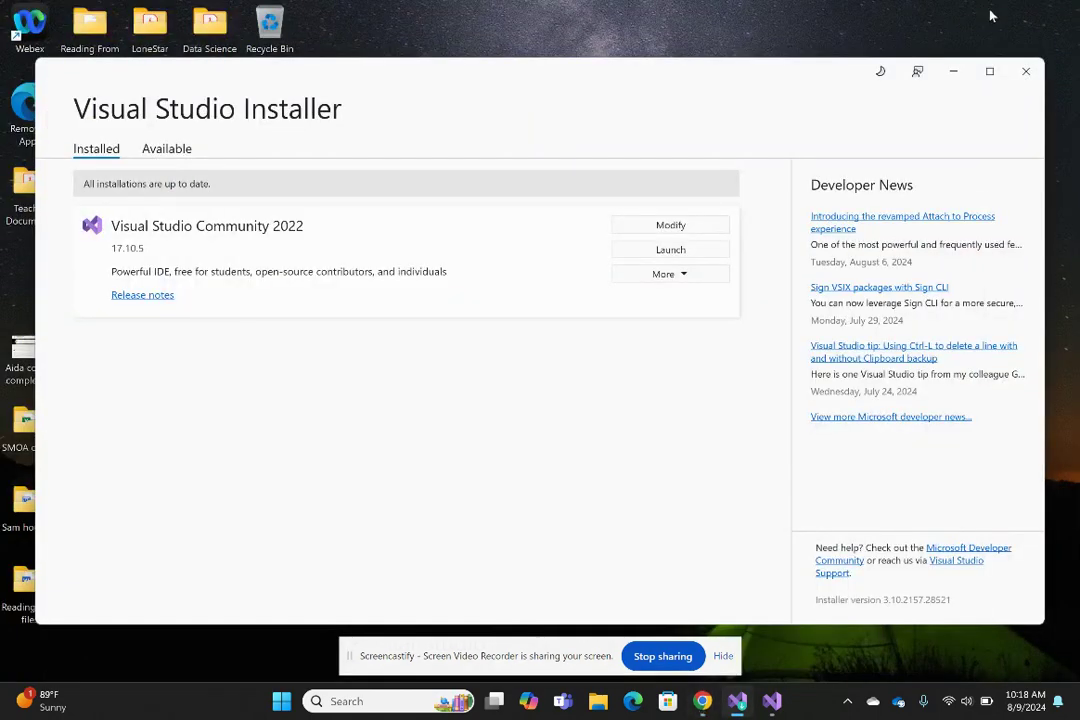
{"action": "left_click", "coordinate": [955, 72]}
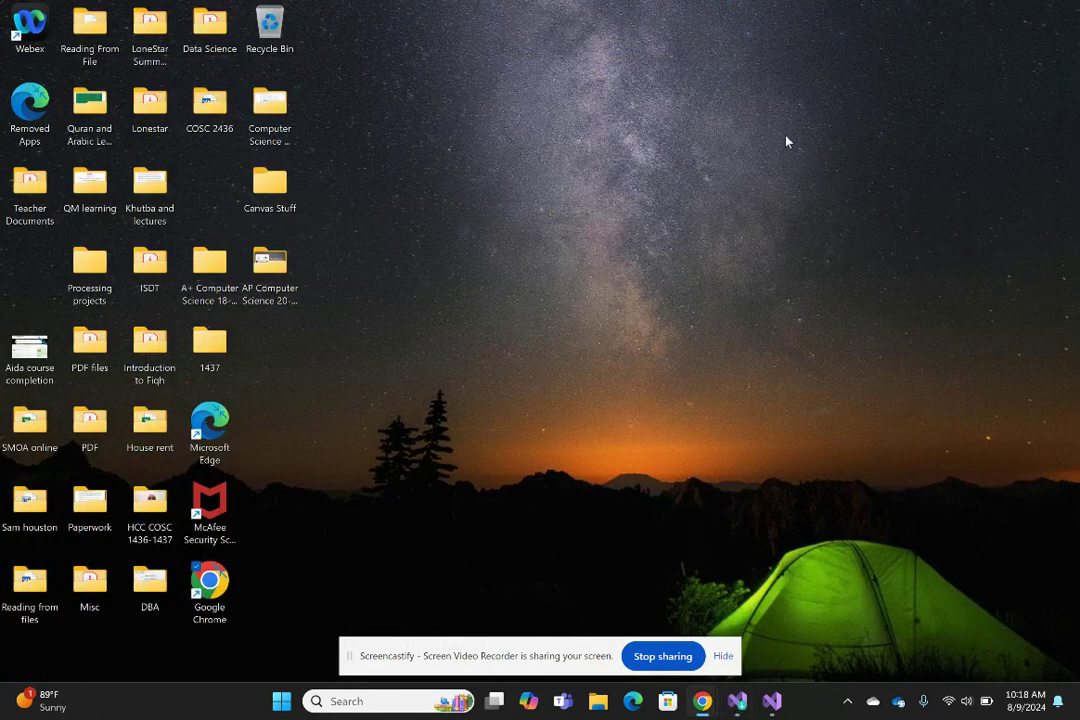
{"action": "right_click", "coordinate": [534, 251]}
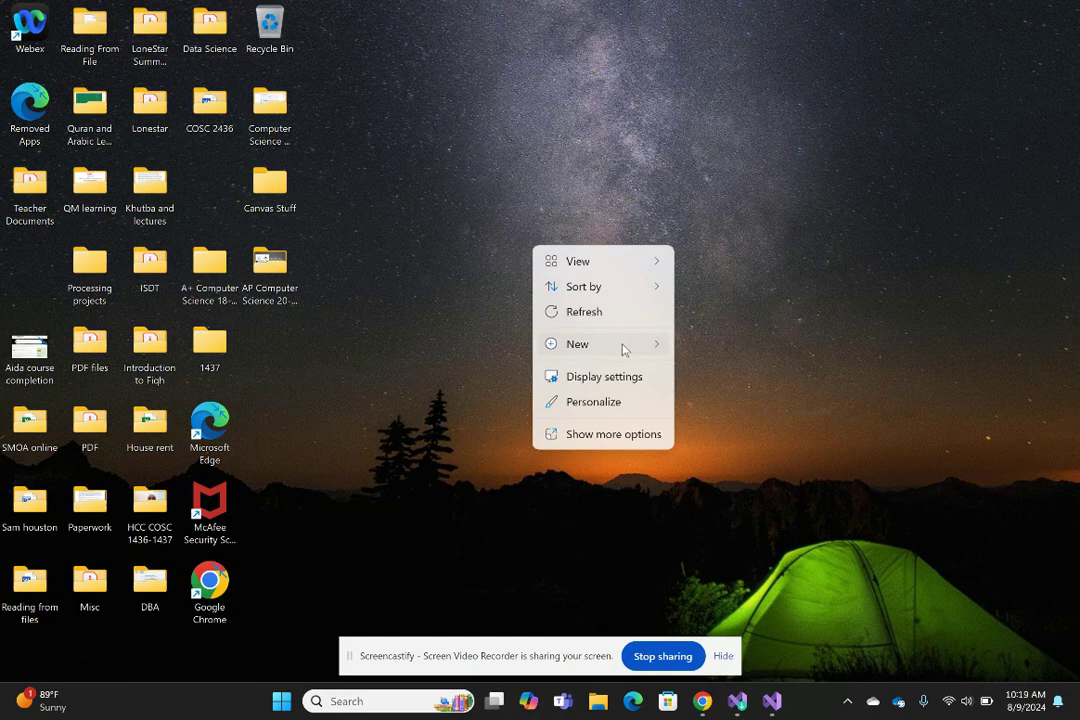
{"action": "mouse_move", "coordinate": [620, 348]}
{"action": "left_click", "coordinate": [717, 347]}
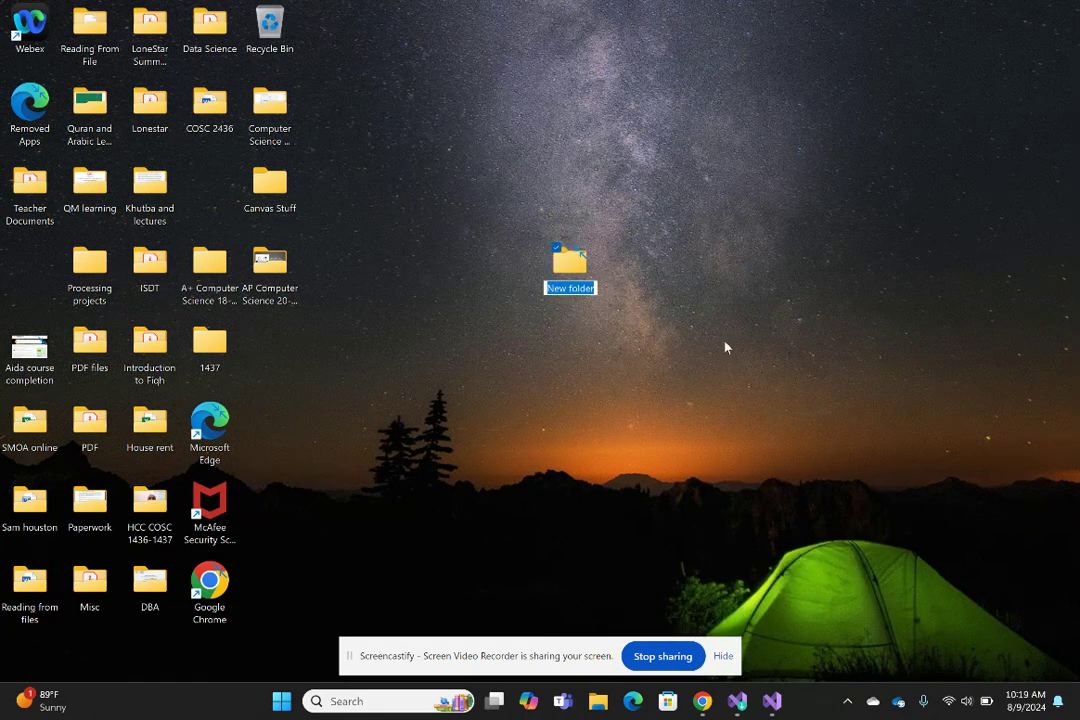
{"action": "type", "text": "C"}
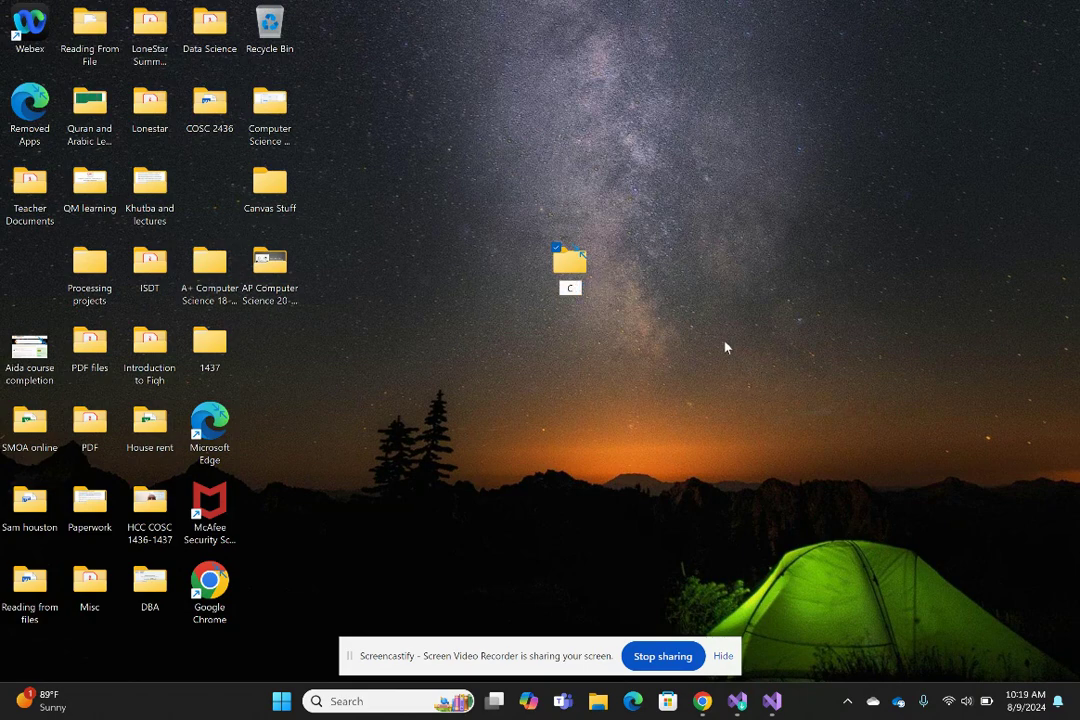
{"action": "type", "text": "++ Projects"}
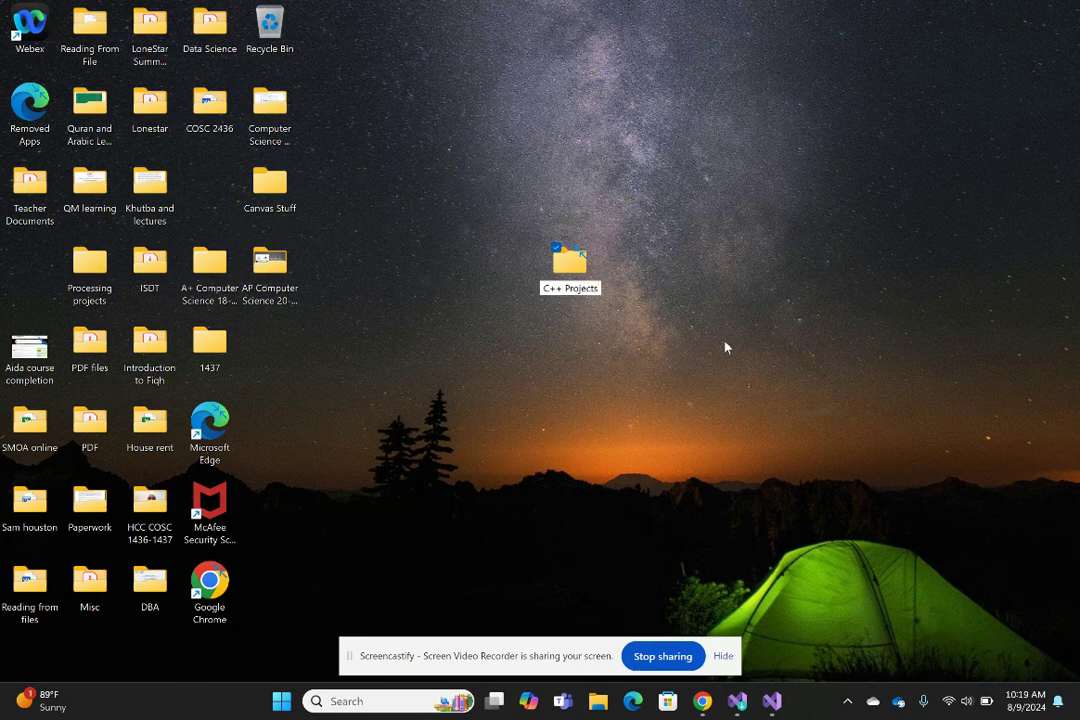
{"action": "key", "text": "Return"}
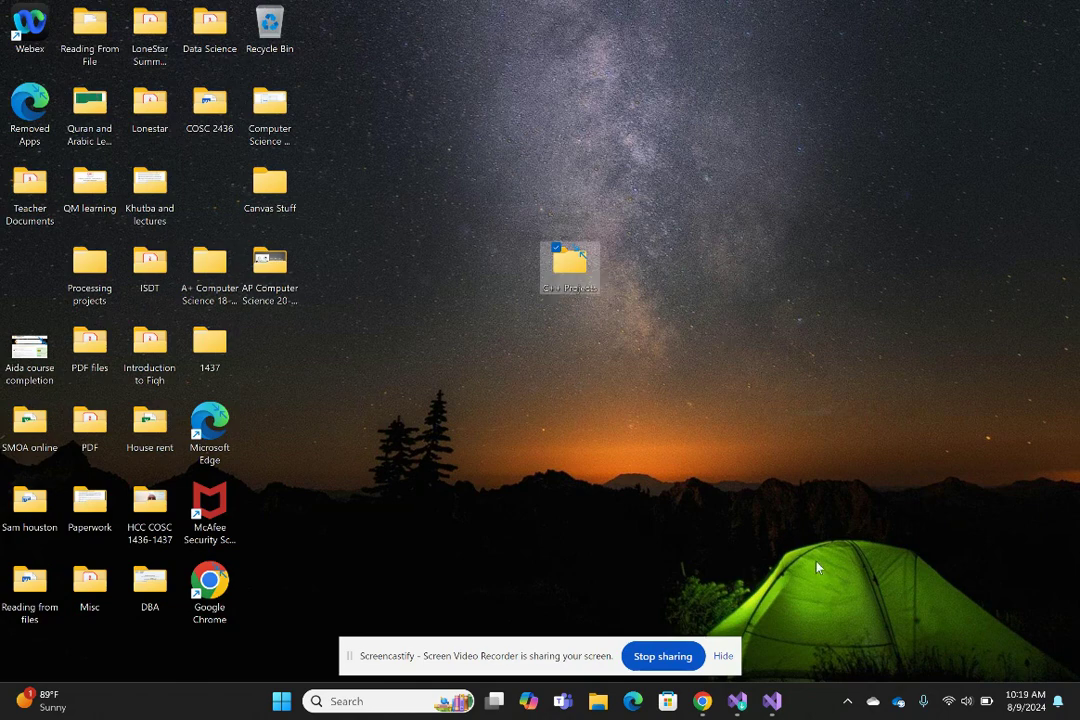
Switch back to Visual Studio and name the new project FirstProject.
{"action": "mouse_move", "coordinate": [772, 701]}
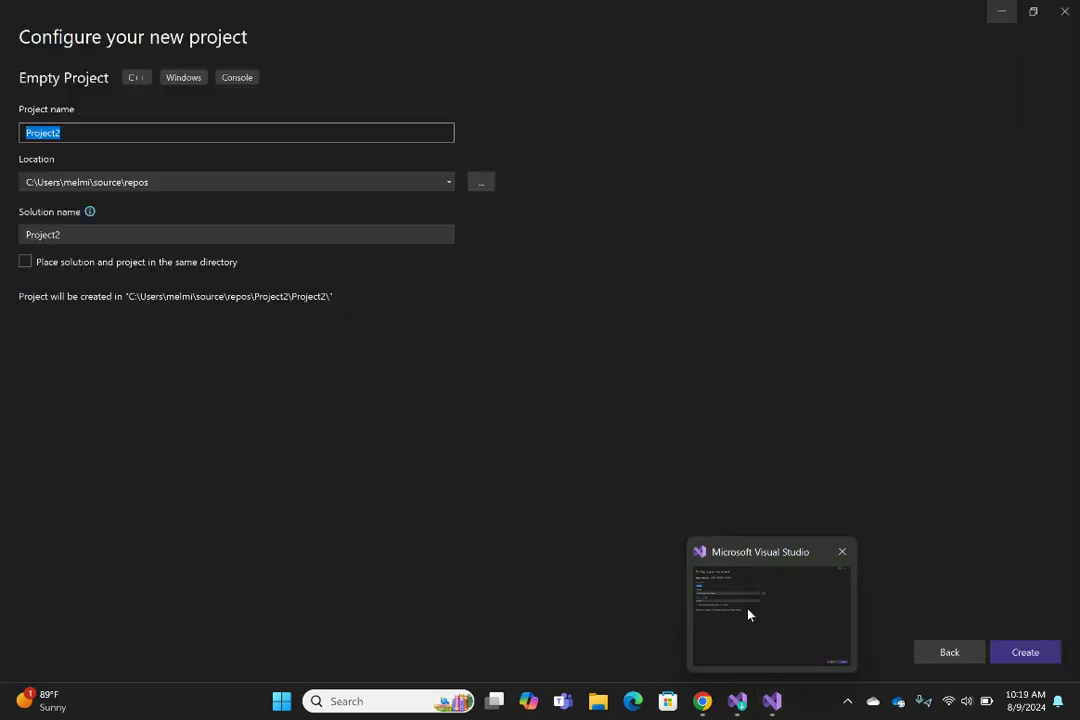
{"action": "left_click", "coordinate": [748, 614]}
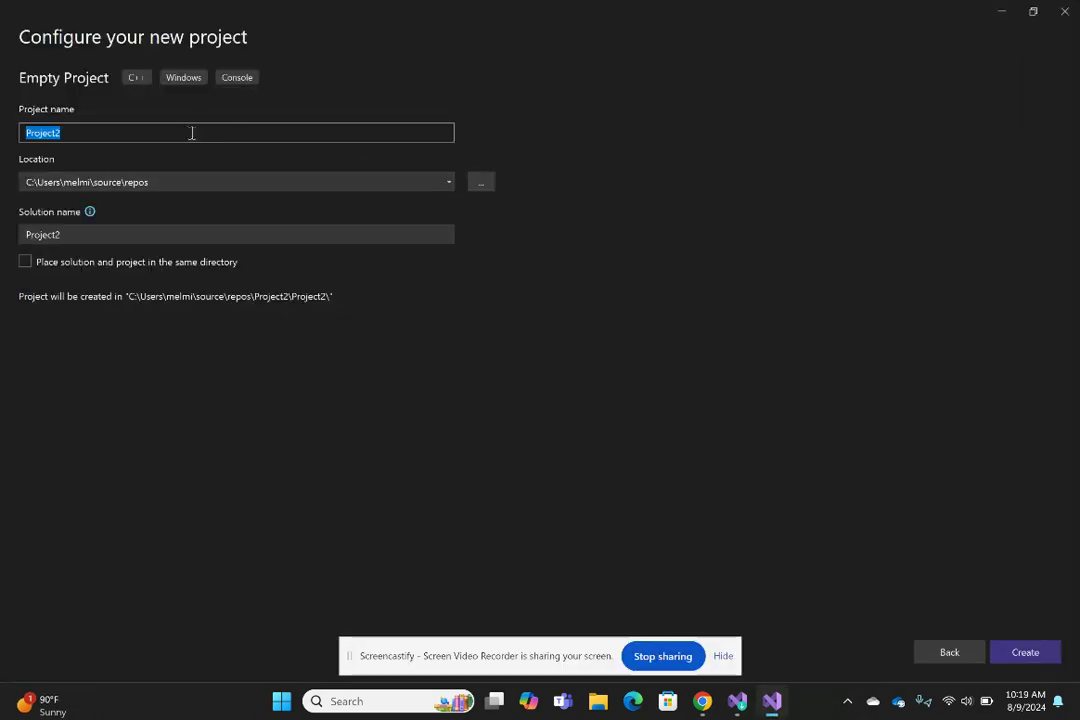
{"action": "type", "text": "FirstP"}
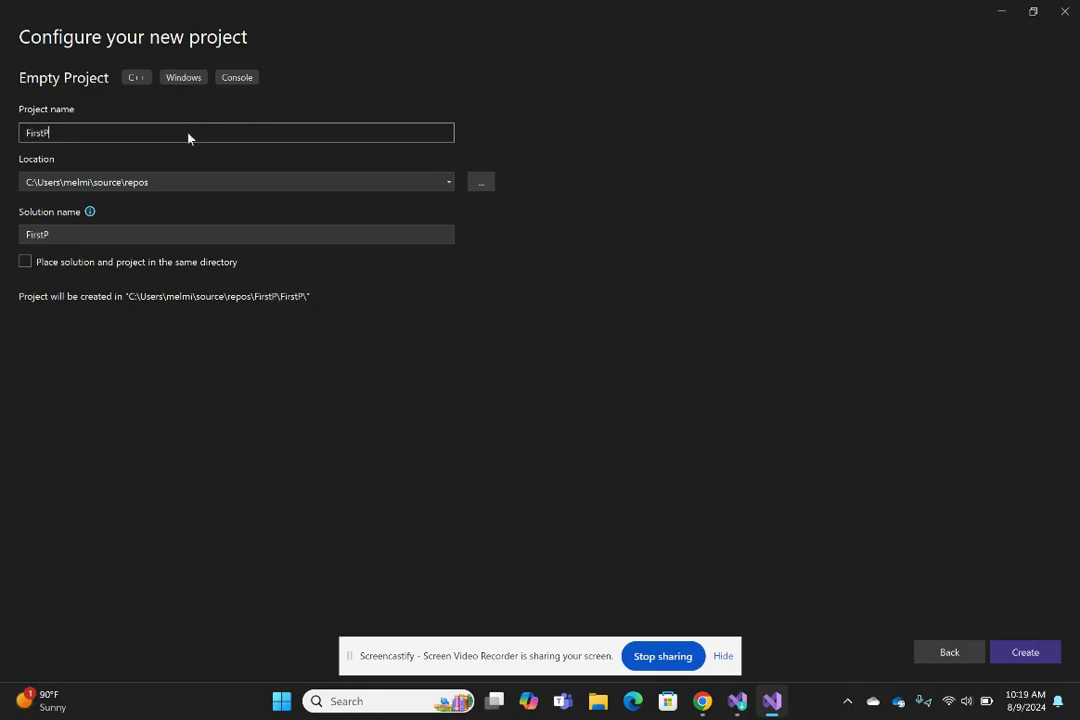
{"action": "type", "text": "roject"}
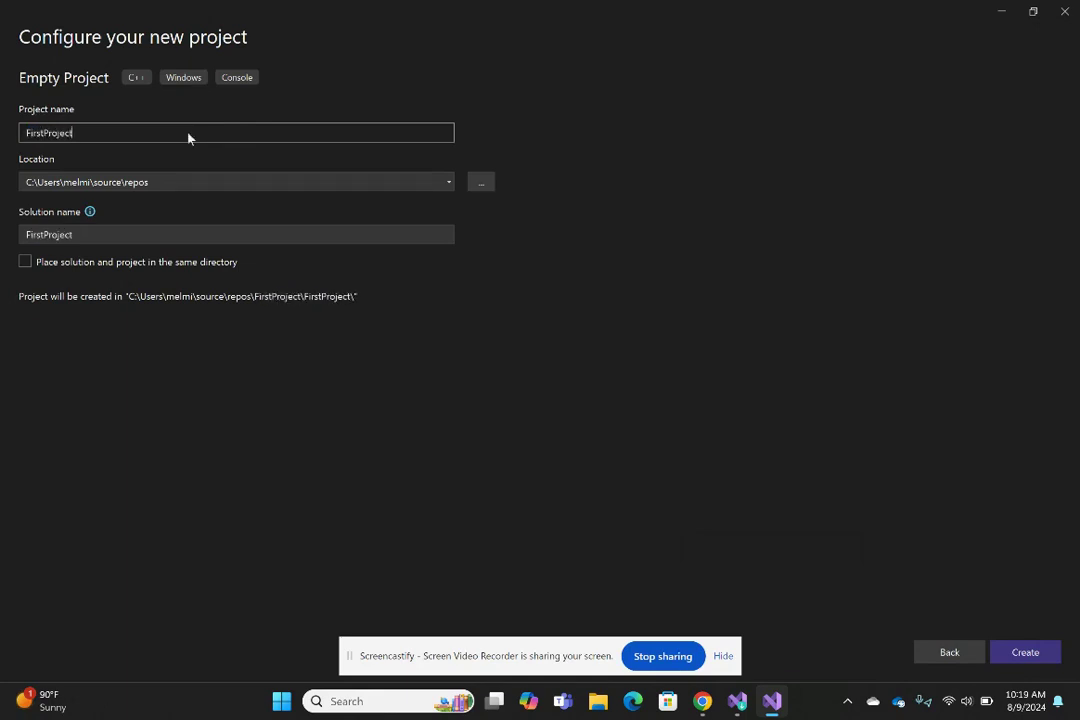
Set the project location to the C++ Projects folder on the desktop and create the project.
{"action": "left_click", "coordinate": [483, 188]}
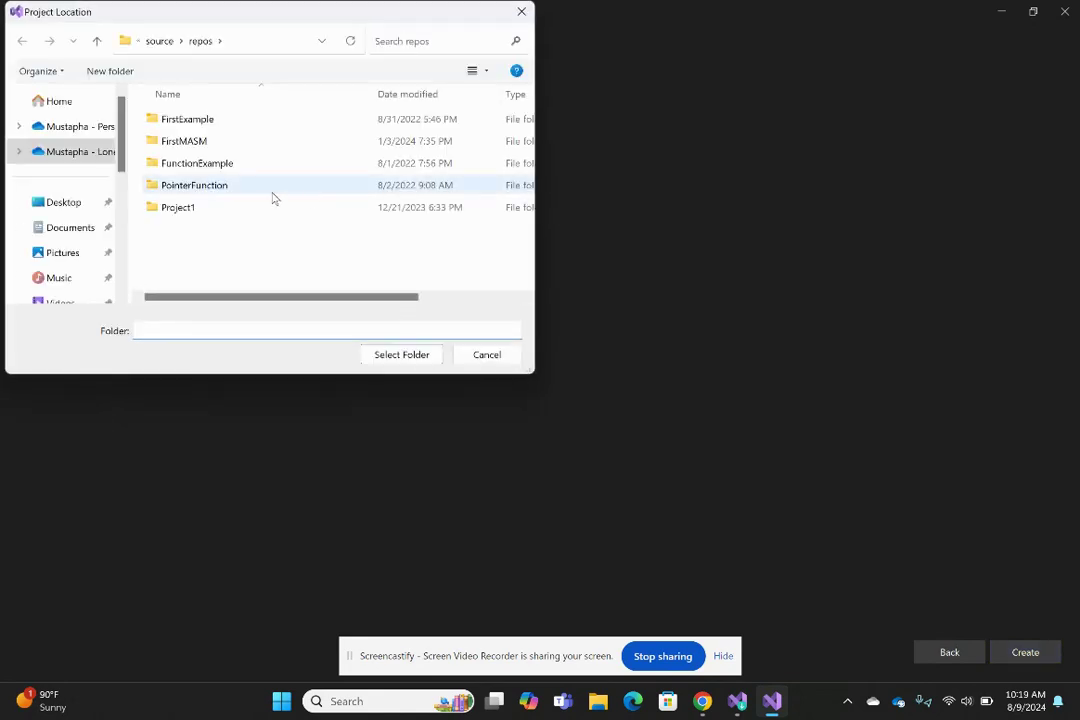
{"action": "left_click", "coordinate": [64, 205]}
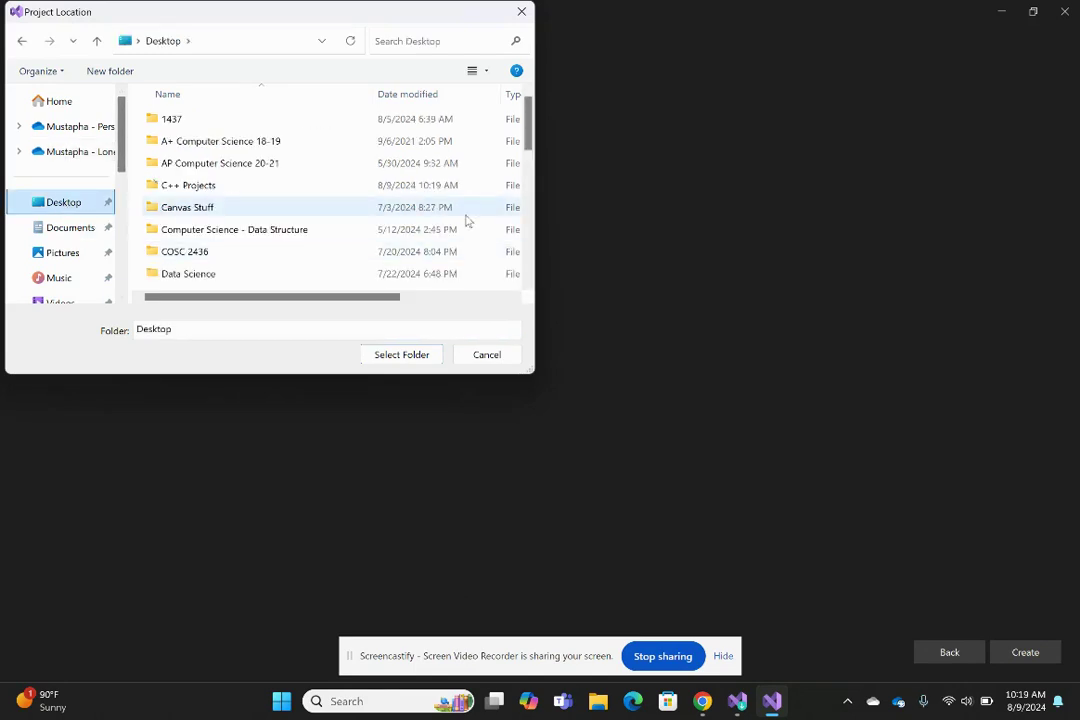
{"action": "left_click", "coordinate": [200, 190]}
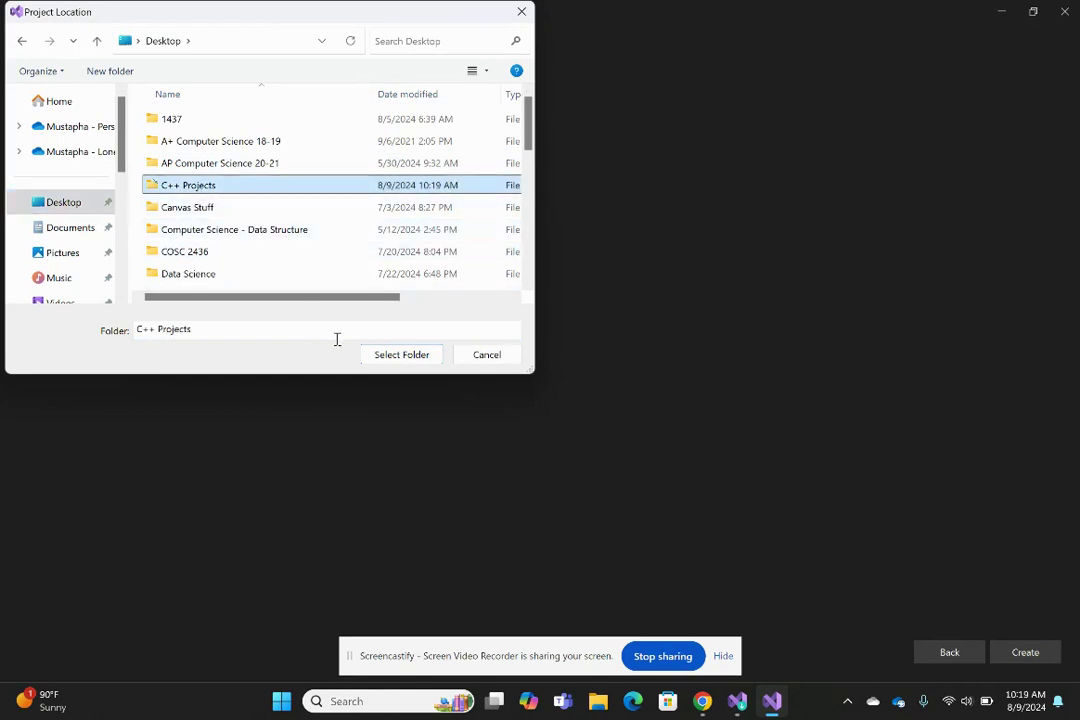
{"action": "left_click", "coordinate": [400, 357]}
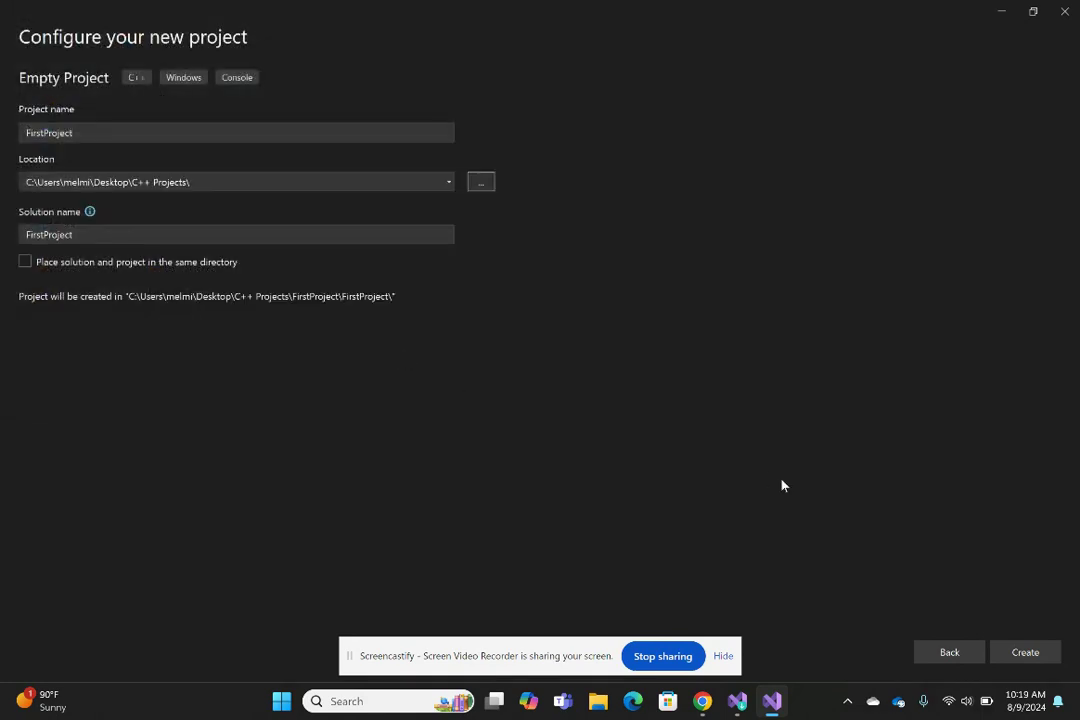
{"action": "left_click", "coordinate": [1028, 653]}
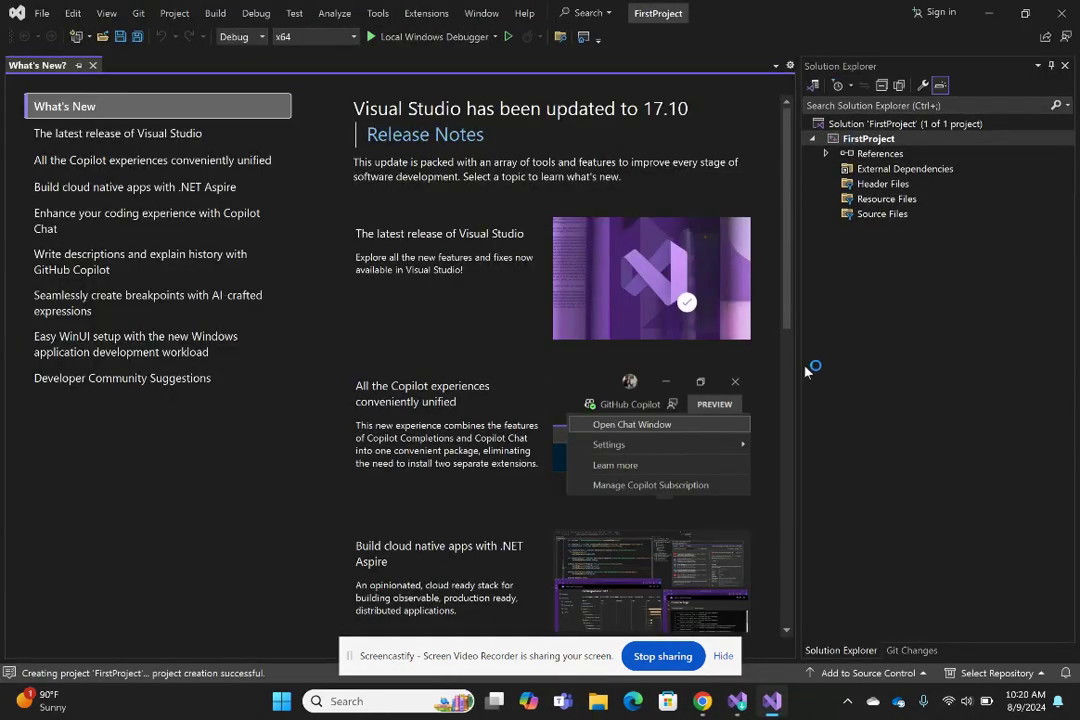
Close the What's New page and add a new item named FirstProject.cpp to the project's Source Files.
{"action": "left_click", "coordinate": [93, 66]}
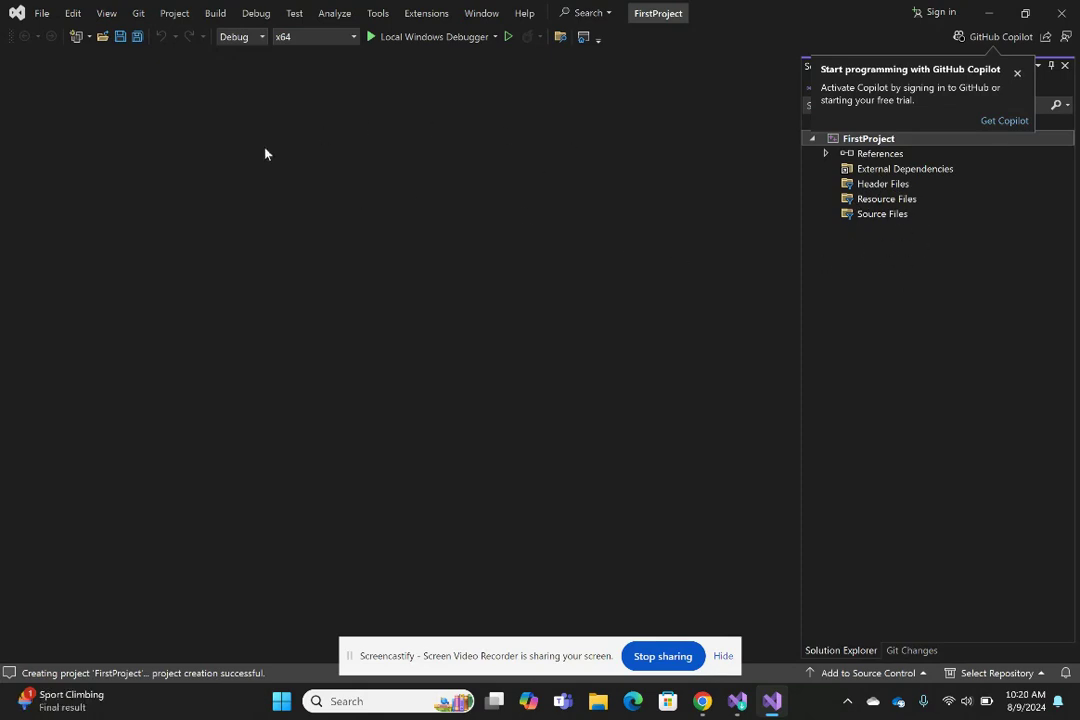
{"action": "left_click", "coordinate": [876, 216]}
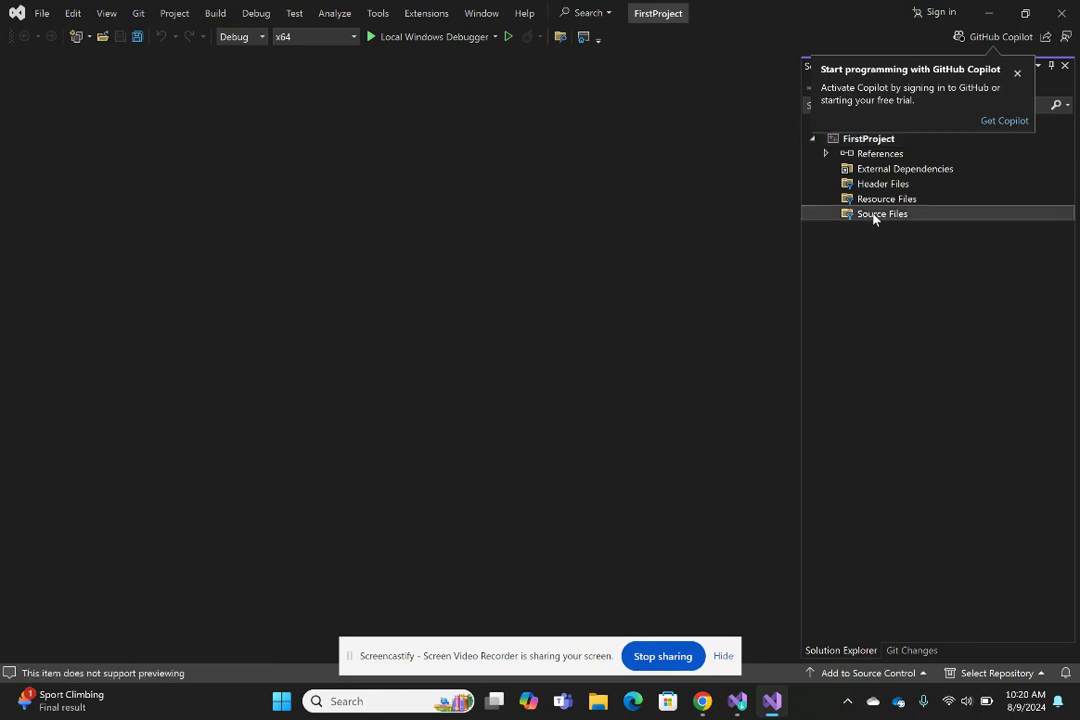
{"action": "right_click", "coordinate": [874, 219]}
{"action": "mouse_move", "coordinate": [892, 230]}
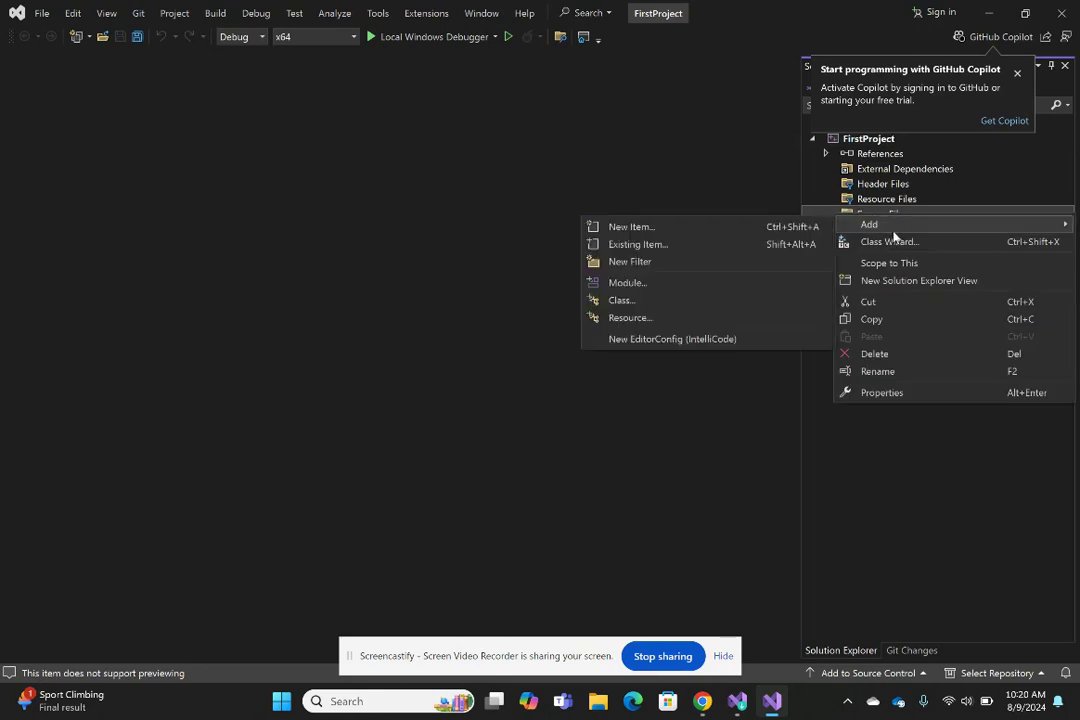
{"action": "left_click", "coordinate": [636, 227]}
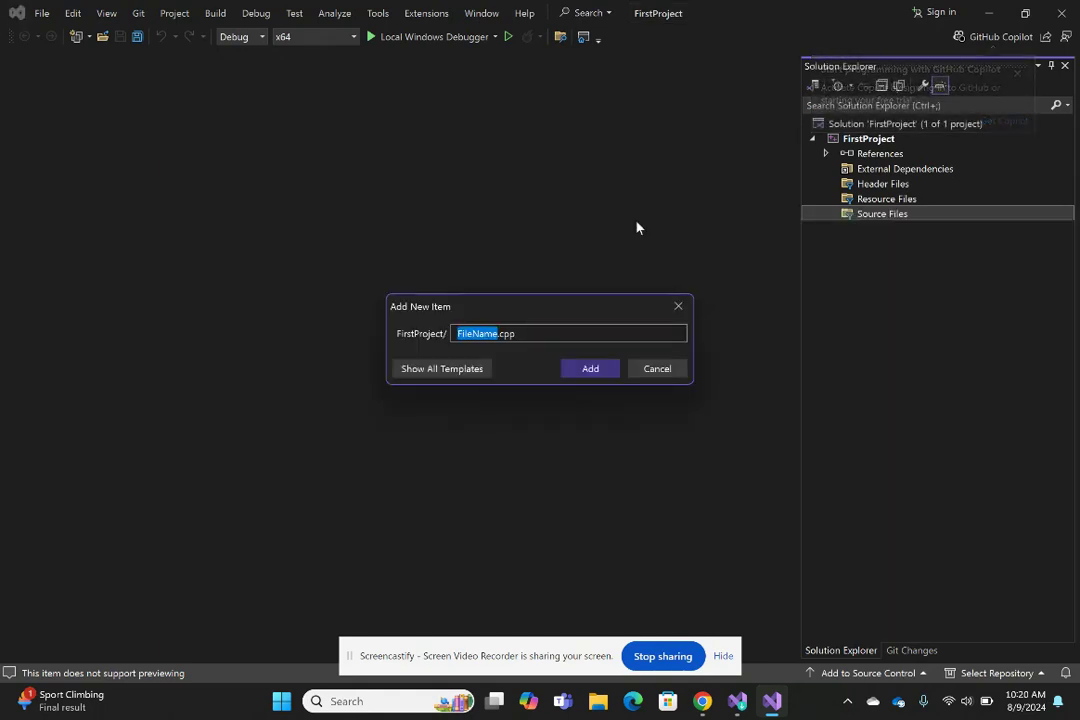
{"action": "type", "text": "First"}
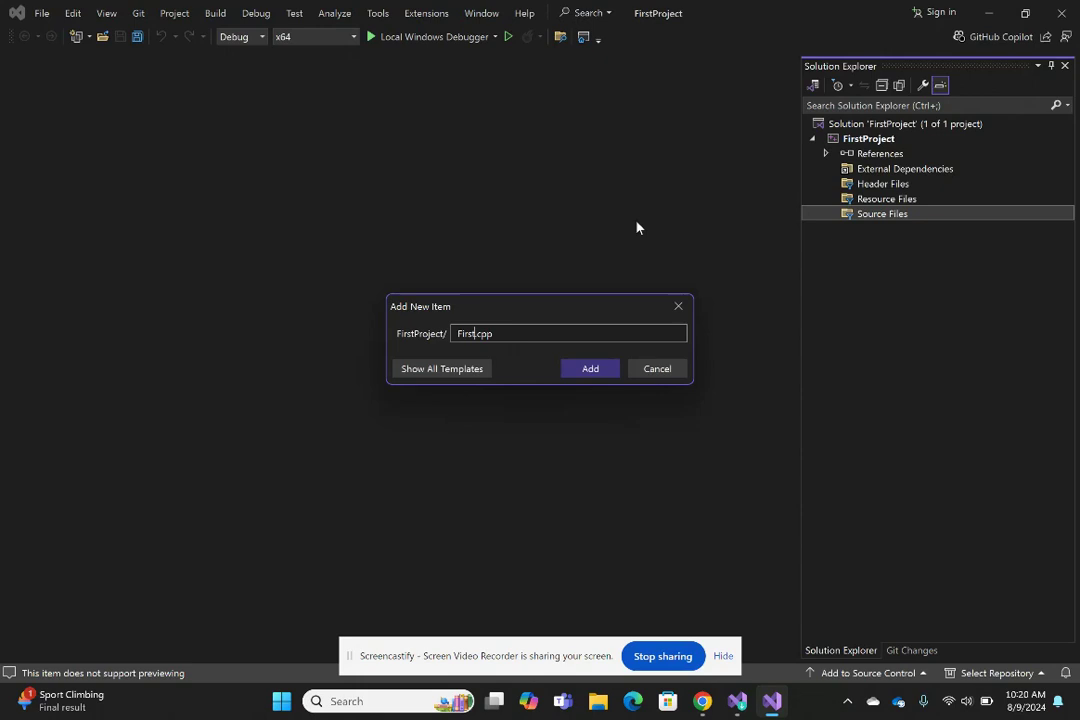
{"action": "type", "text": "Project"}
{"action": "left_click", "coordinate": [591, 369]}
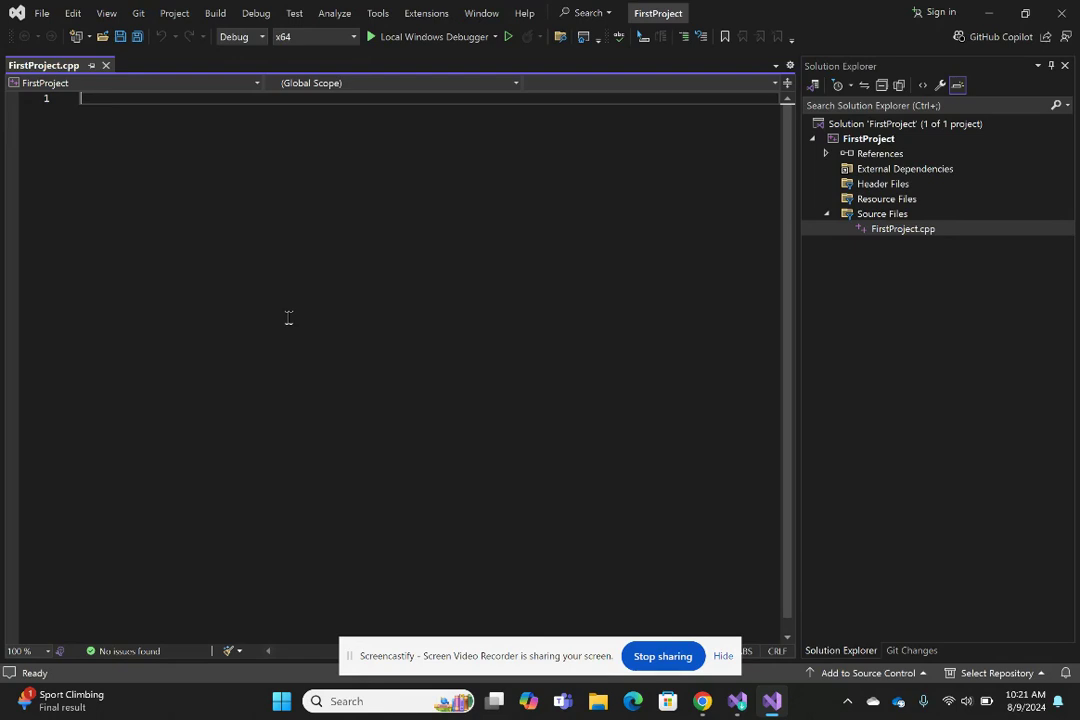
{"action": "type", "text": "#"}
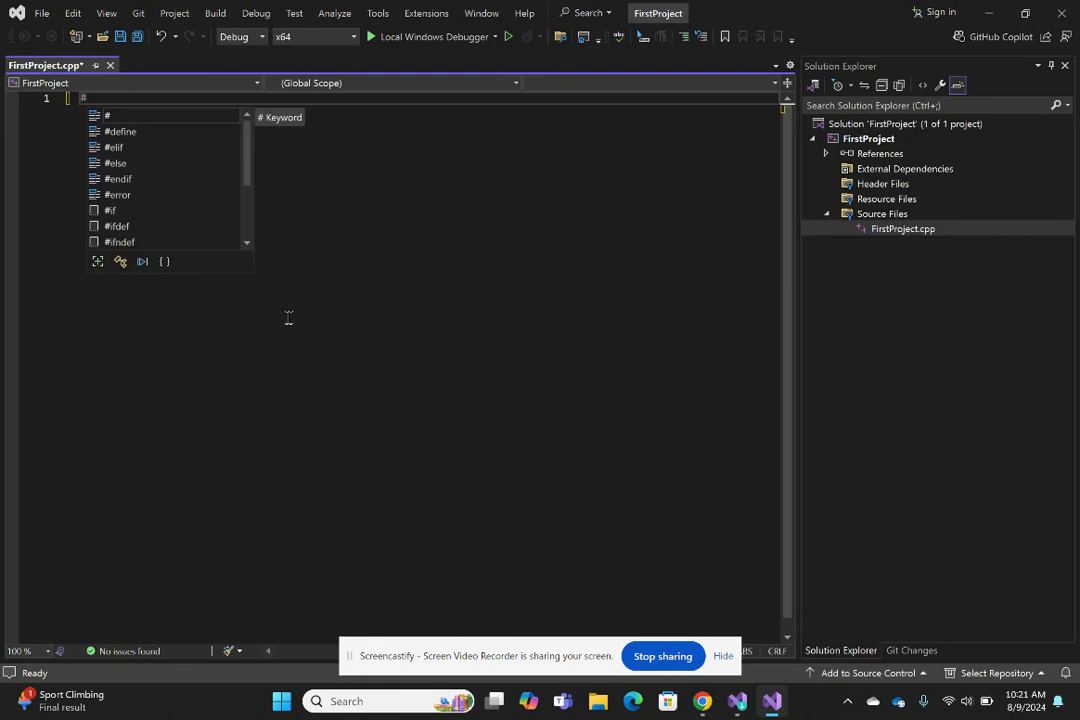
{"action": "type", "text": "inclu"}
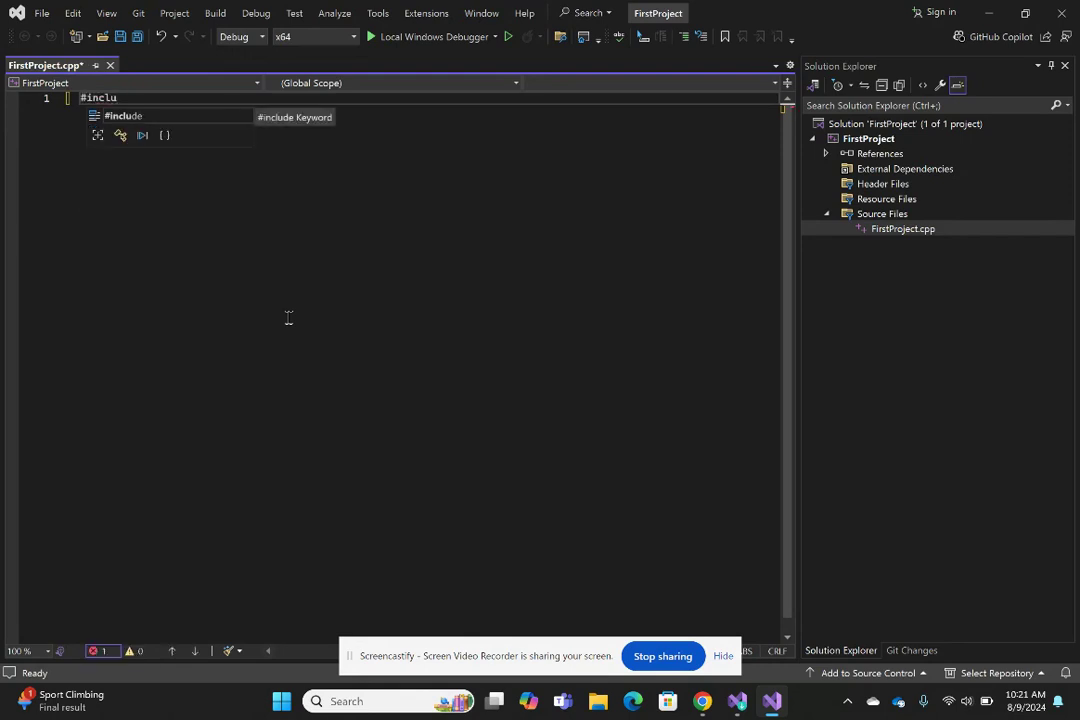
{"action": "key", "text": "BackSpace"}
{"action": "key", "text": "BackSpace"}
{"action": "key", "text": "BackSpace"}
{"action": "key", "text": "BackSpace"}
{"action": "key", "text": "BackSpace"}
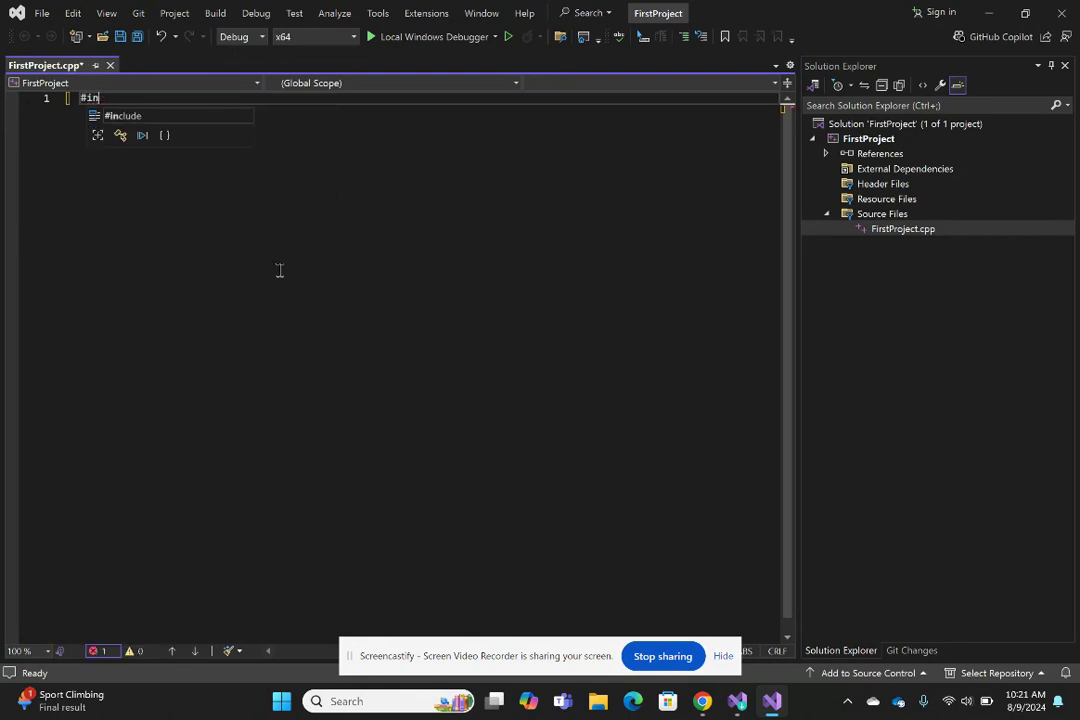
{"action": "key", "text": "BackSpace"}
Set the code editor's zoom level to 150 %.
{"action": "left_click", "coordinate": [106, 13]}
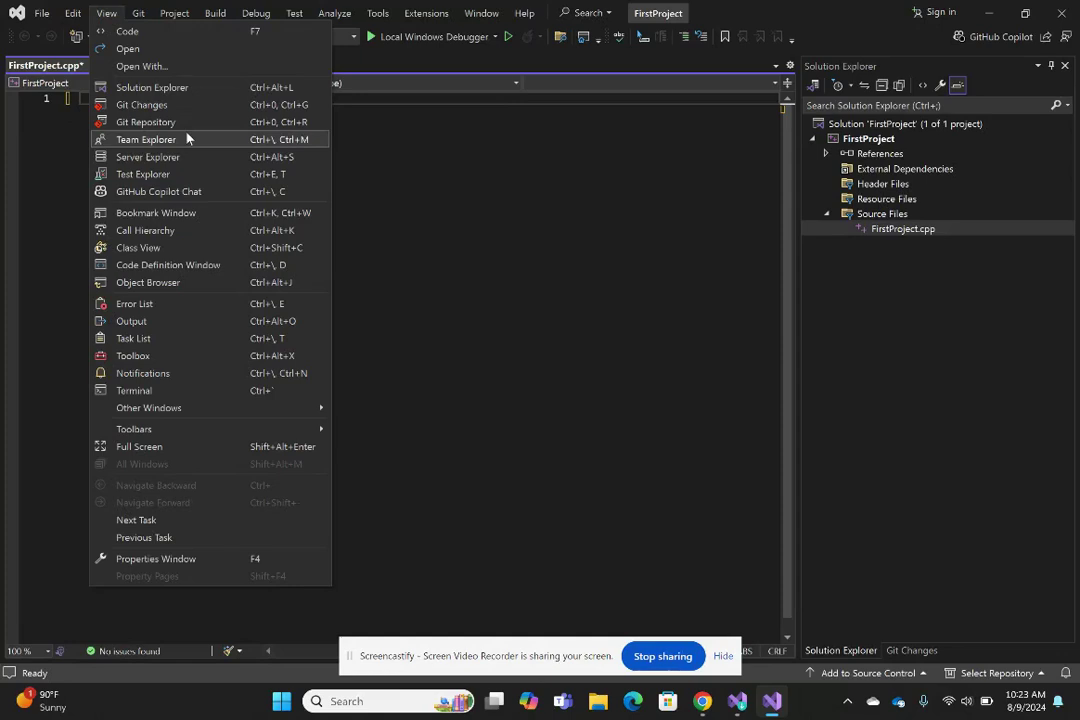
{"action": "left_click", "coordinate": [522, 336]}
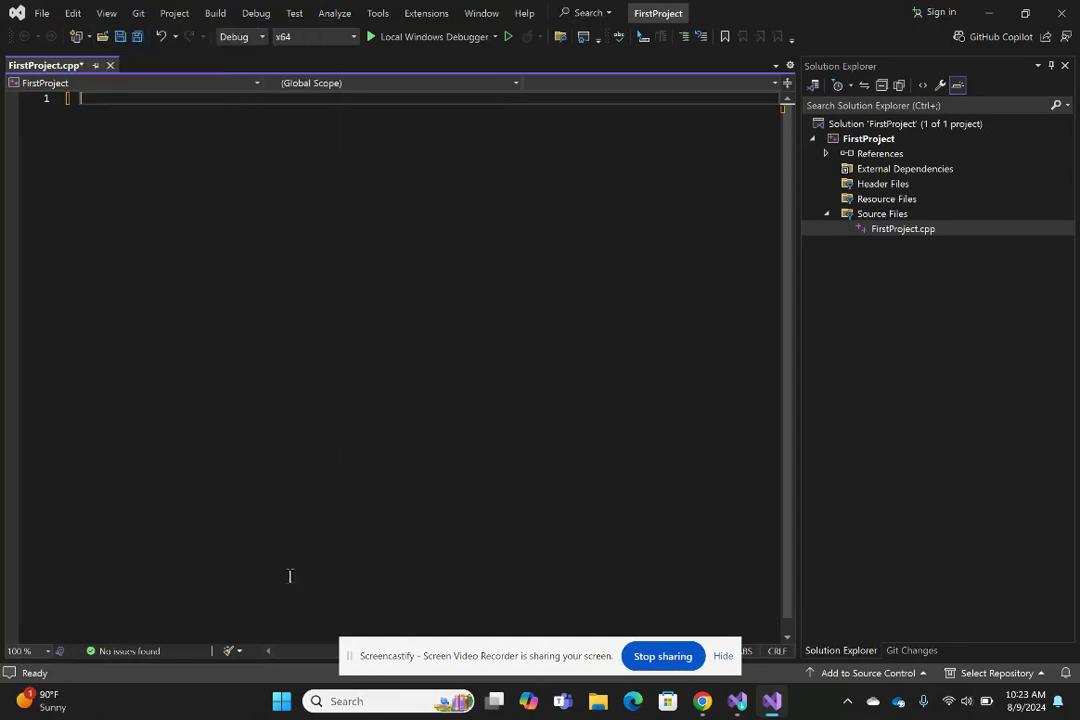
{"action": "left_click", "coordinate": [48, 652]}
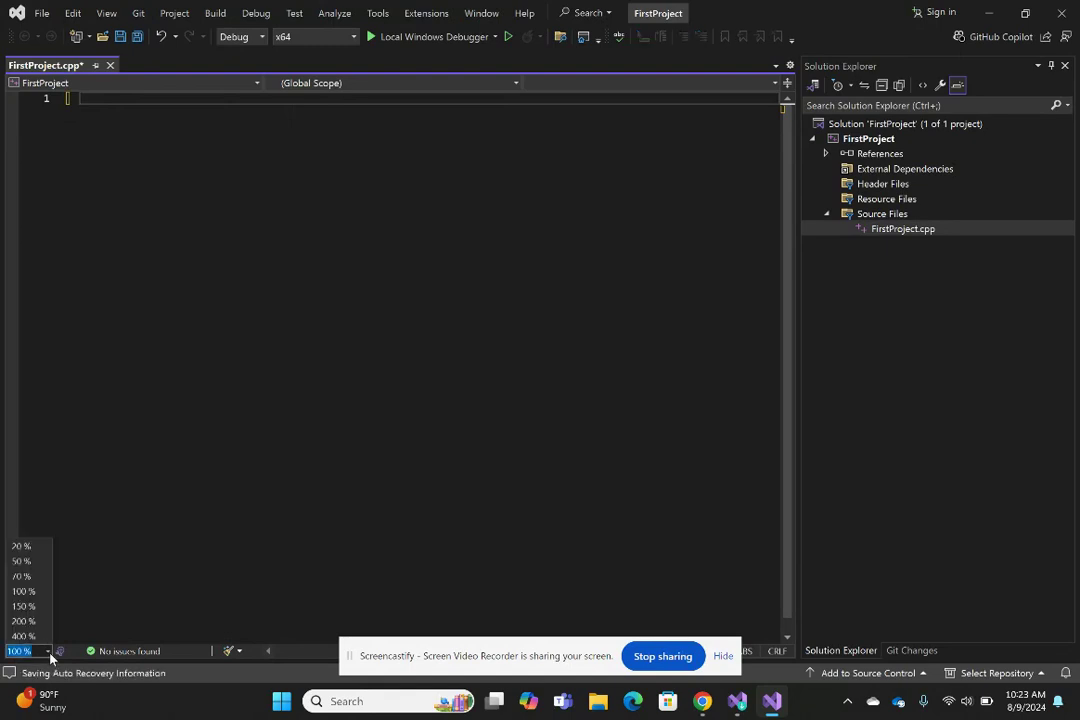
{"action": "left_click", "coordinate": [27, 606]}
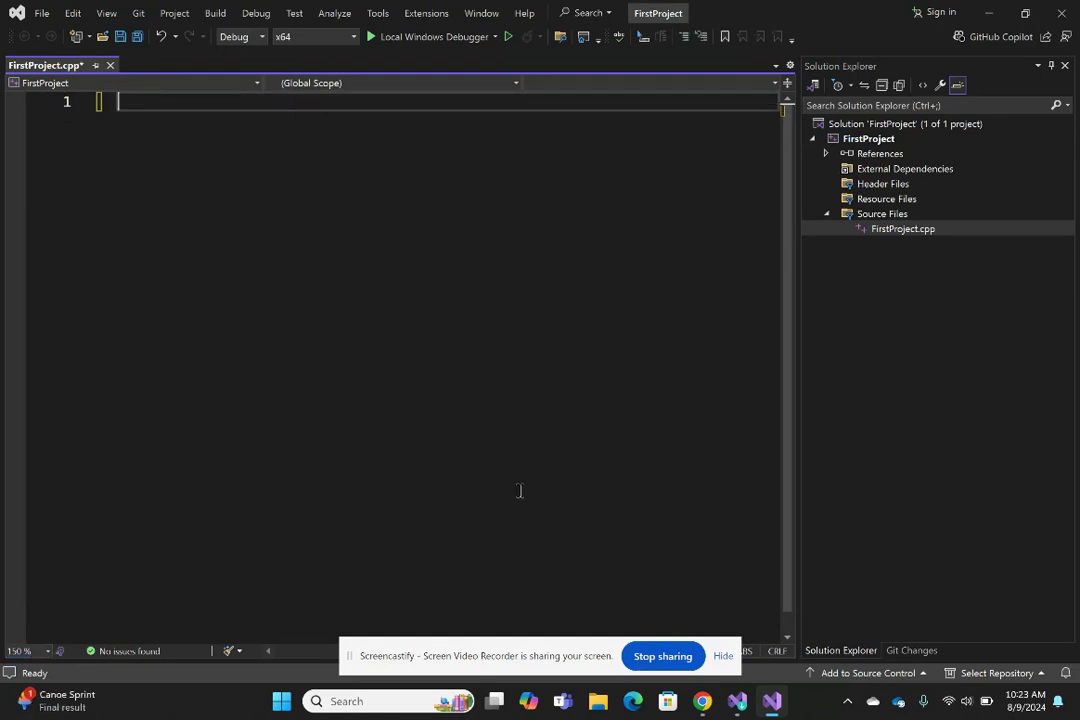
Begin FirstProject.cpp with the lines #include<iostream> and using namespace std; followed by a blank line.
{"action": "type", "text": "#"}
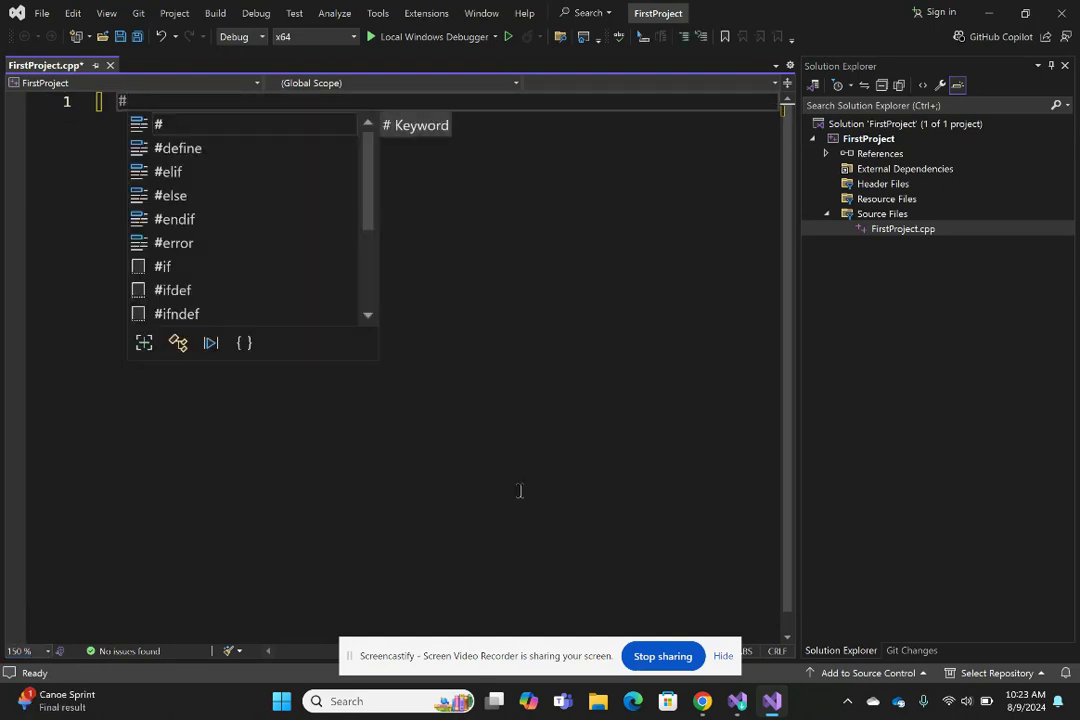
{"action": "type", "text": "include"}
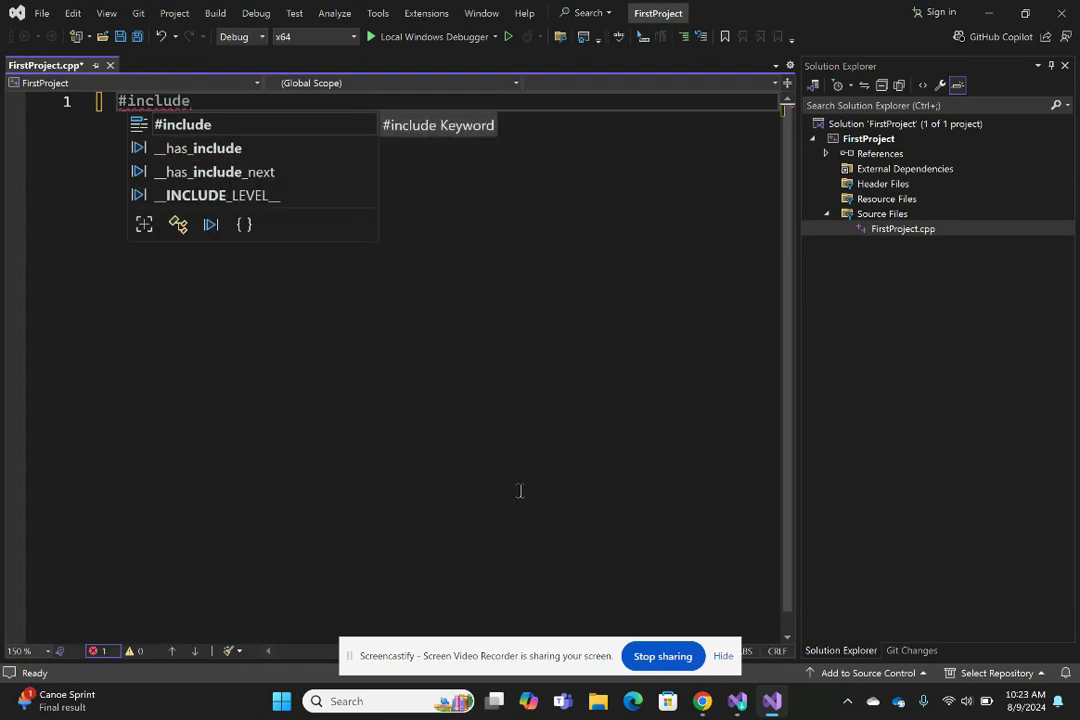
{"action": "type", "text": "<iostream"}
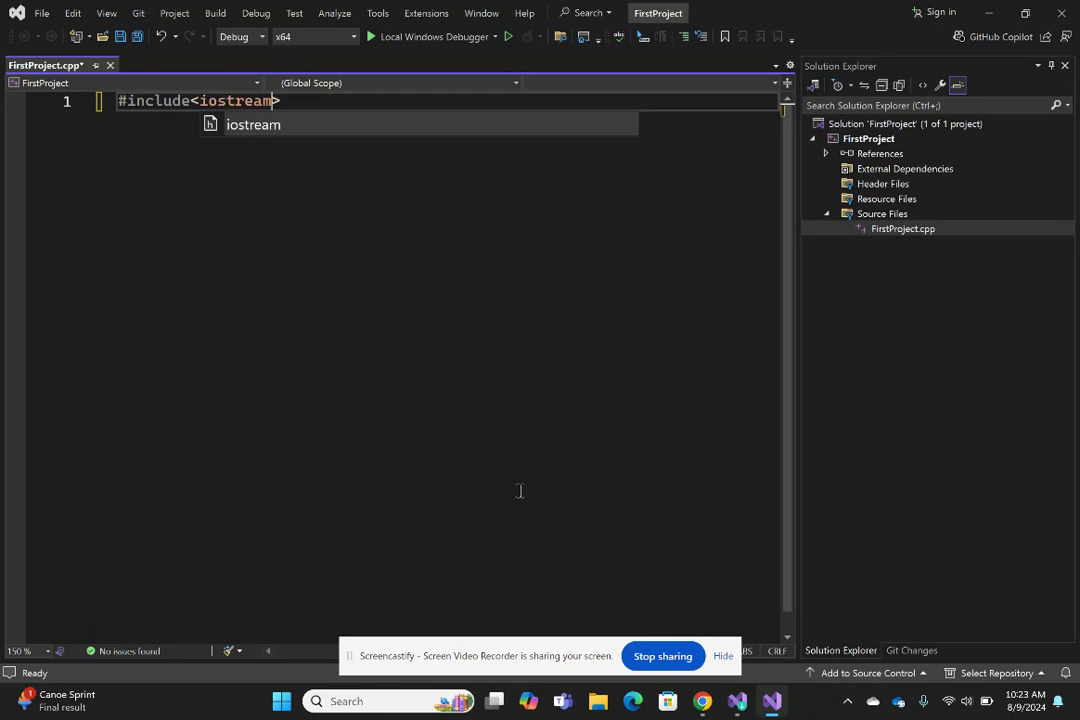
{"action": "type", "text": ">"}
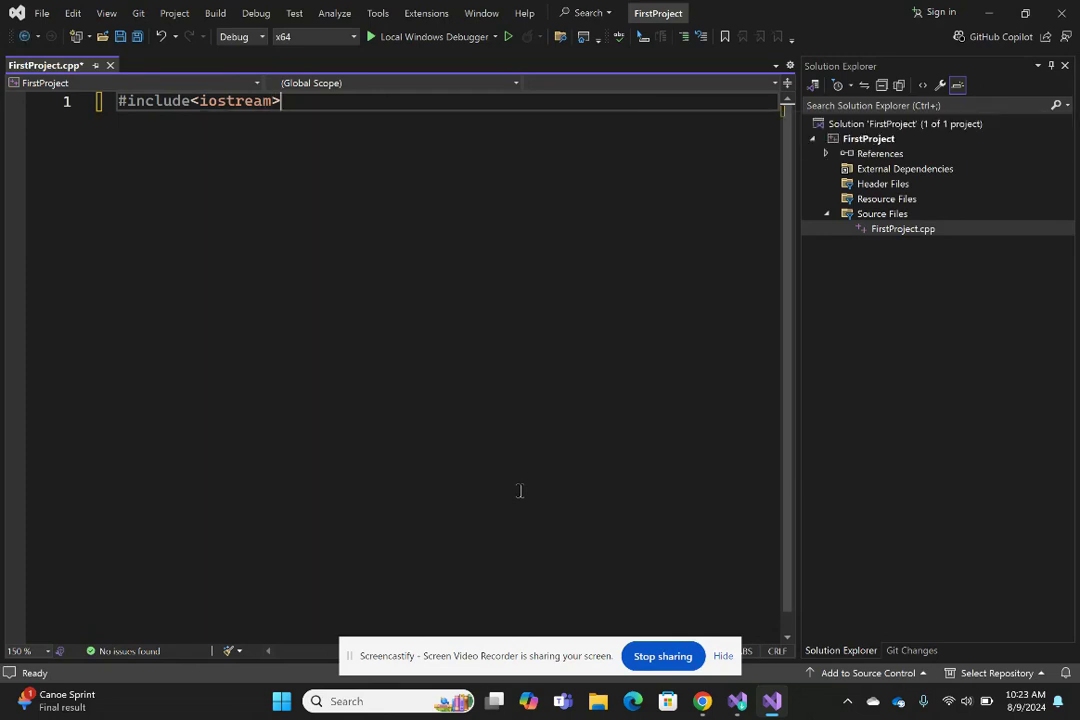
{"action": "key", "text": "Return"}
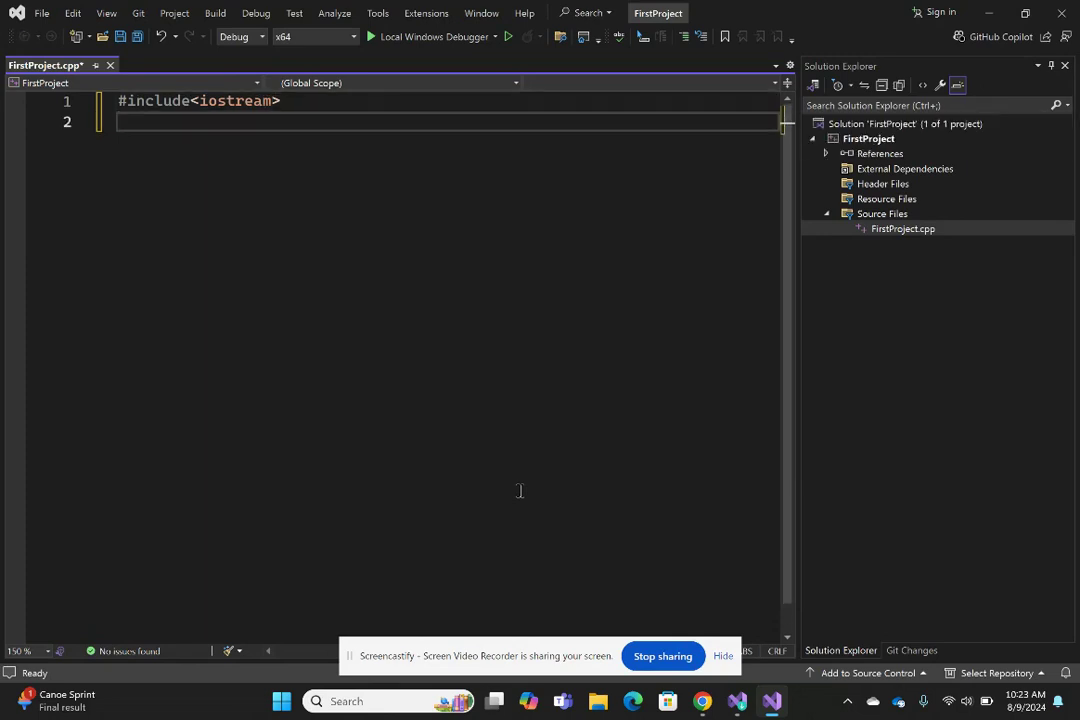
{"action": "type", "text": "using"}
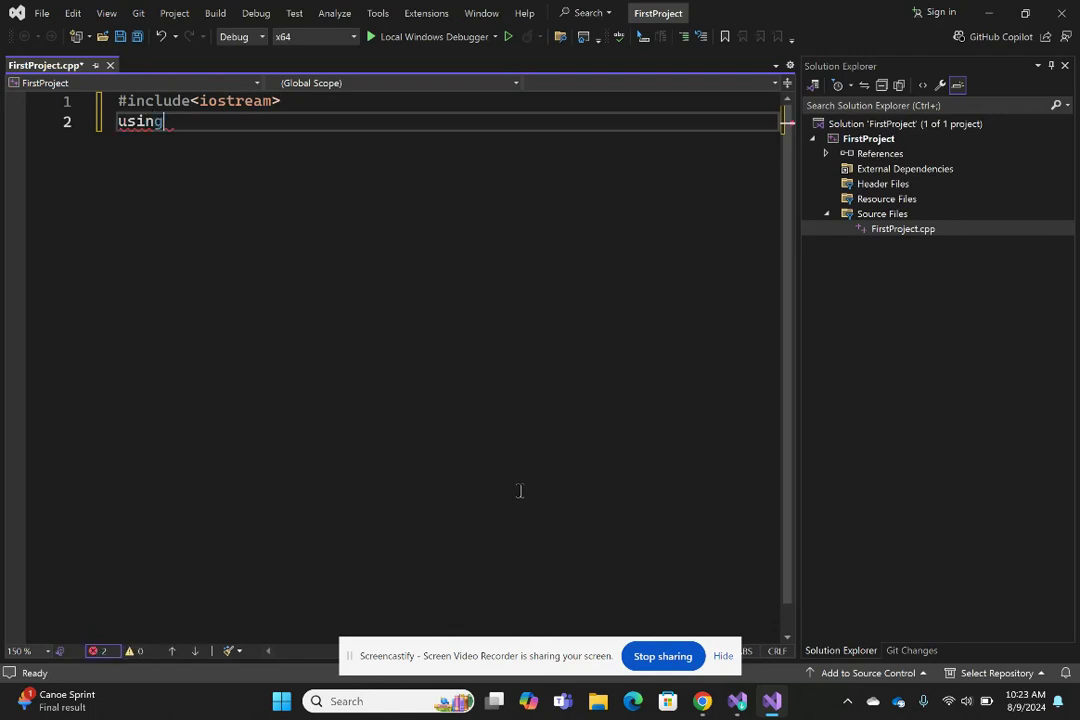
{"action": "type", "text": " namespace "}
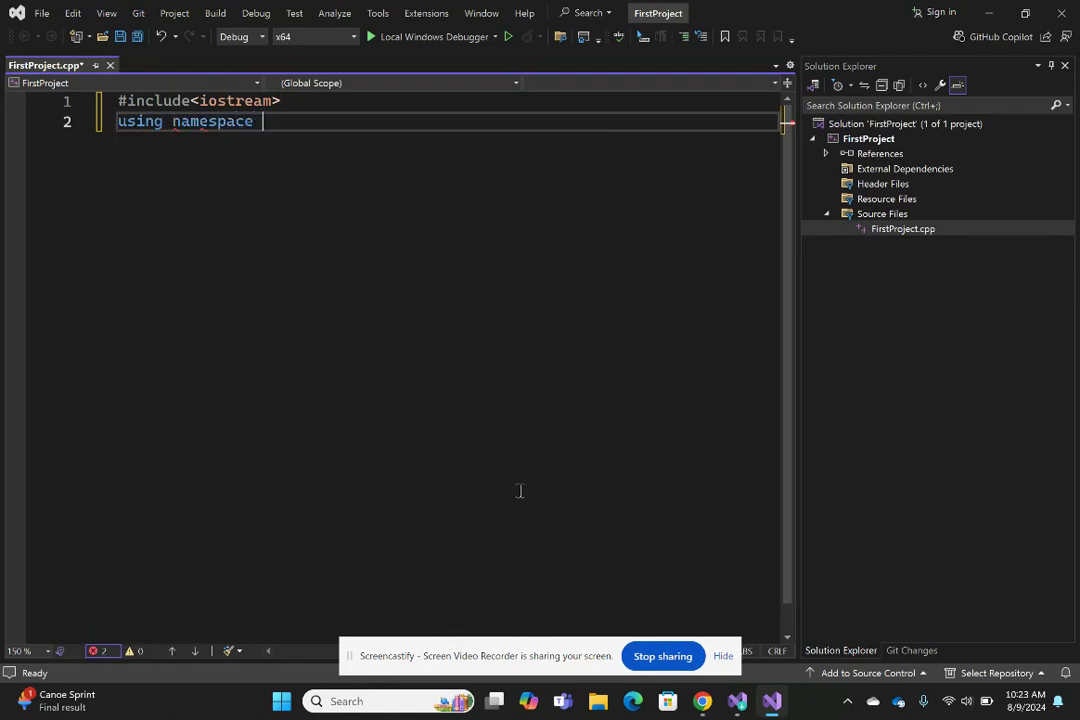
{"action": "type", "text": "std;"}
{"action": "key", "text": "Return"}
{"action": "key", "text": "Return"}
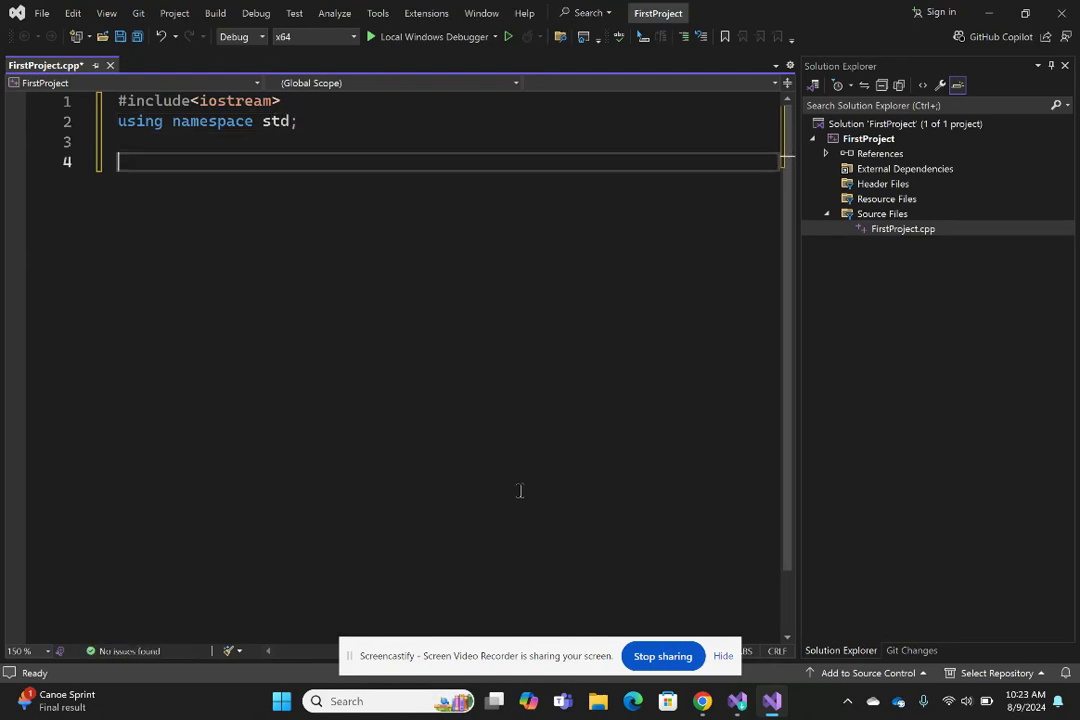
Add an int main() function on line 4 with opening and closing braces and three blank lines in its body.
{"action": "type", "text": "int "}
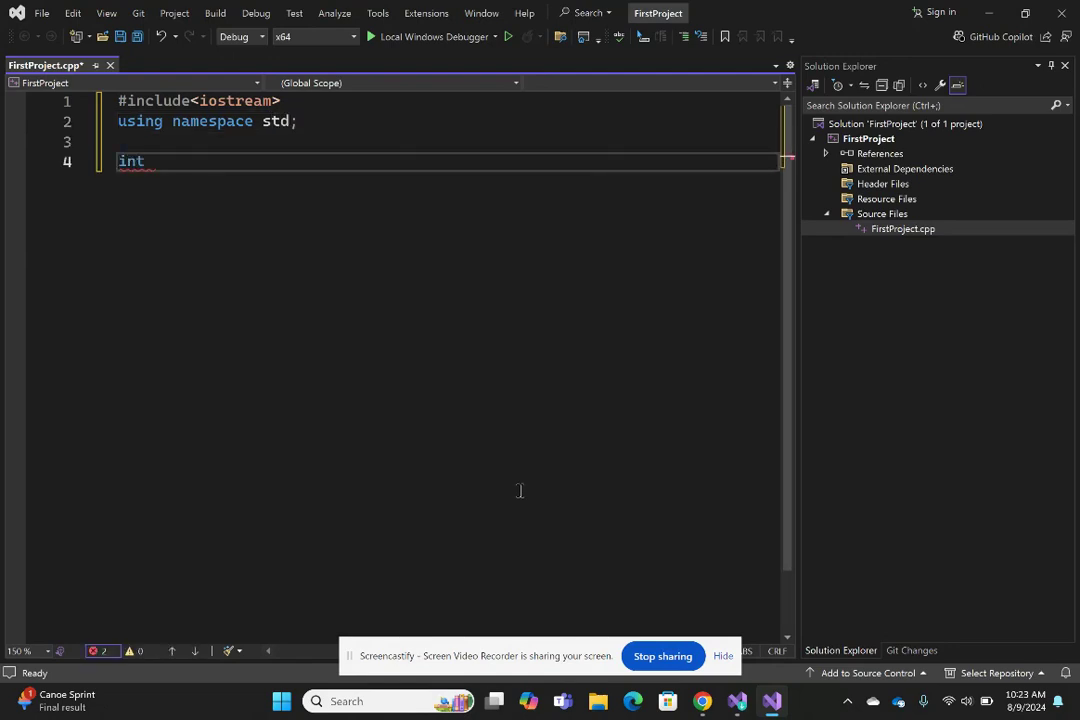
{"action": "type", "text": "main"}
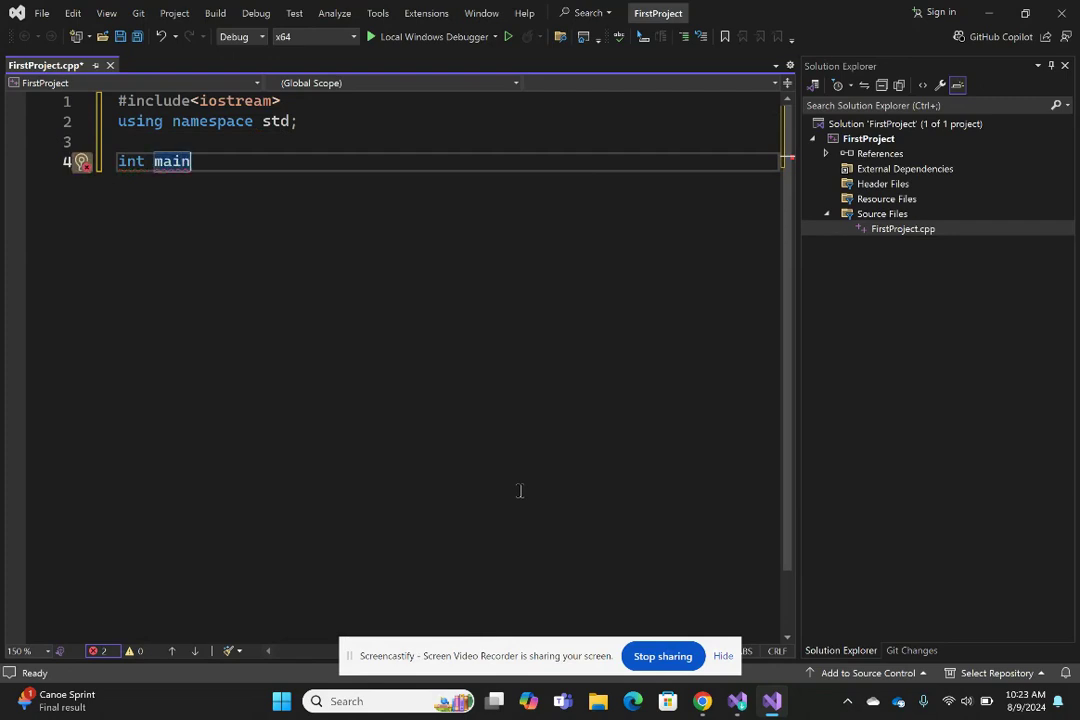
{"action": "type", "text": "()"}
{"action": "key", "text": "Return"}
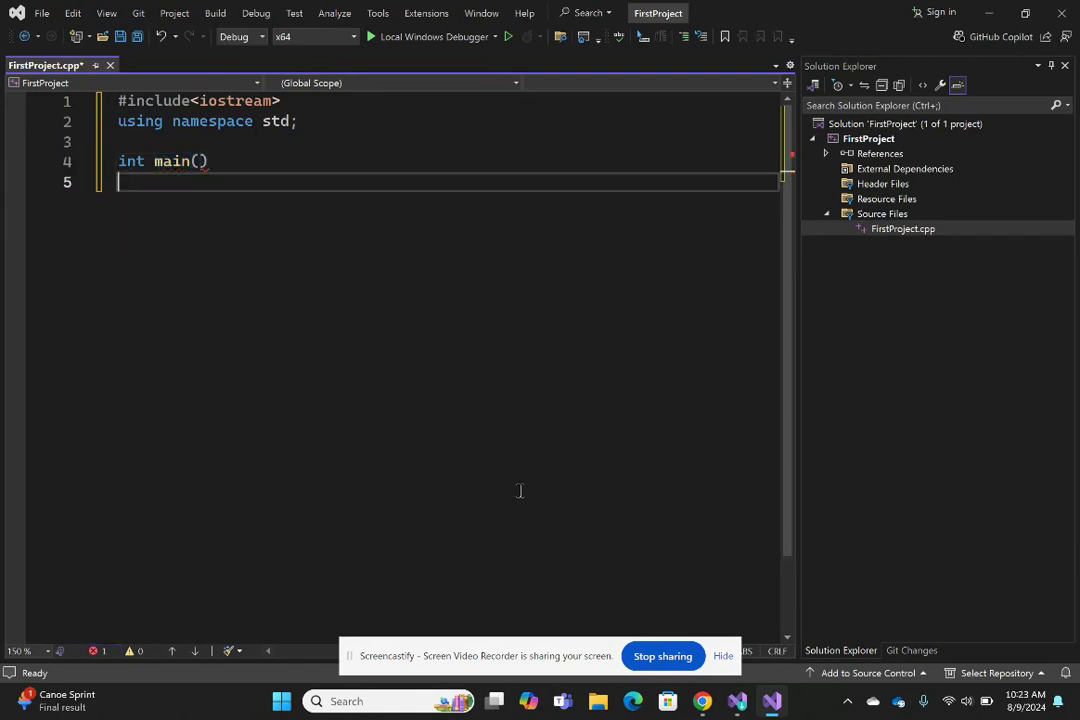
{"action": "type", "text": "{"}
{"action": "key", "text": "Return"}
{"action": "key", "text": "Return"}
{"action": "key", "text": "Return"}
{"action": "key", "text": "Down"}
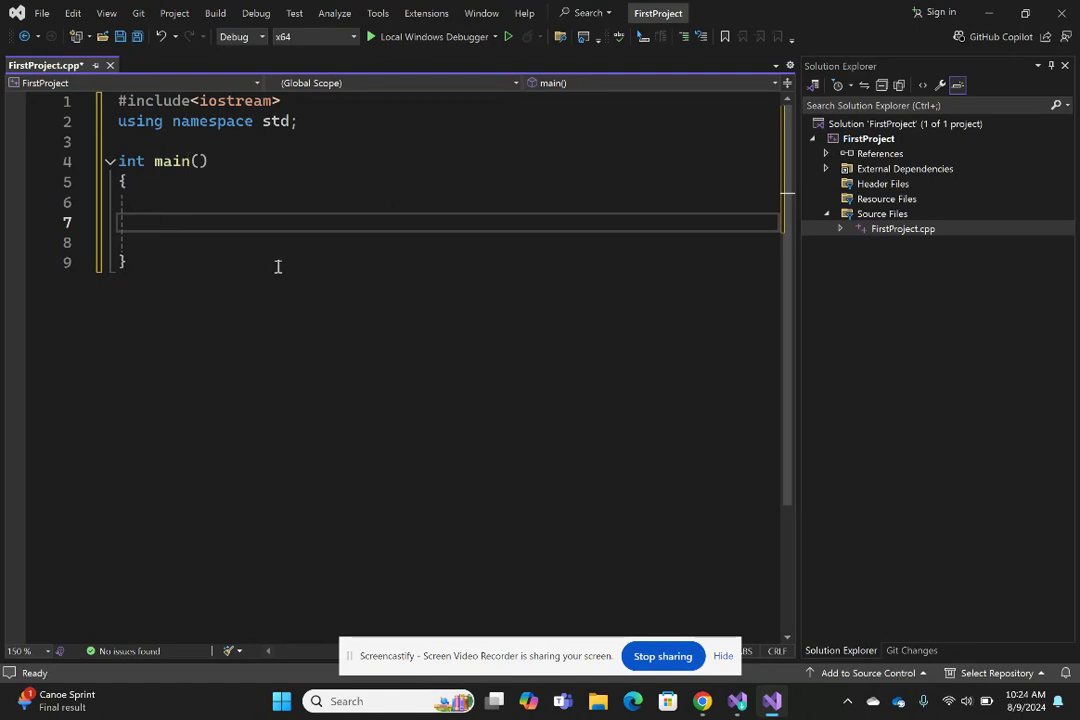
Write the statement std::cout << "This is my first program. "; on the middle line of main's body.
{"action": "type", "text": "std"}
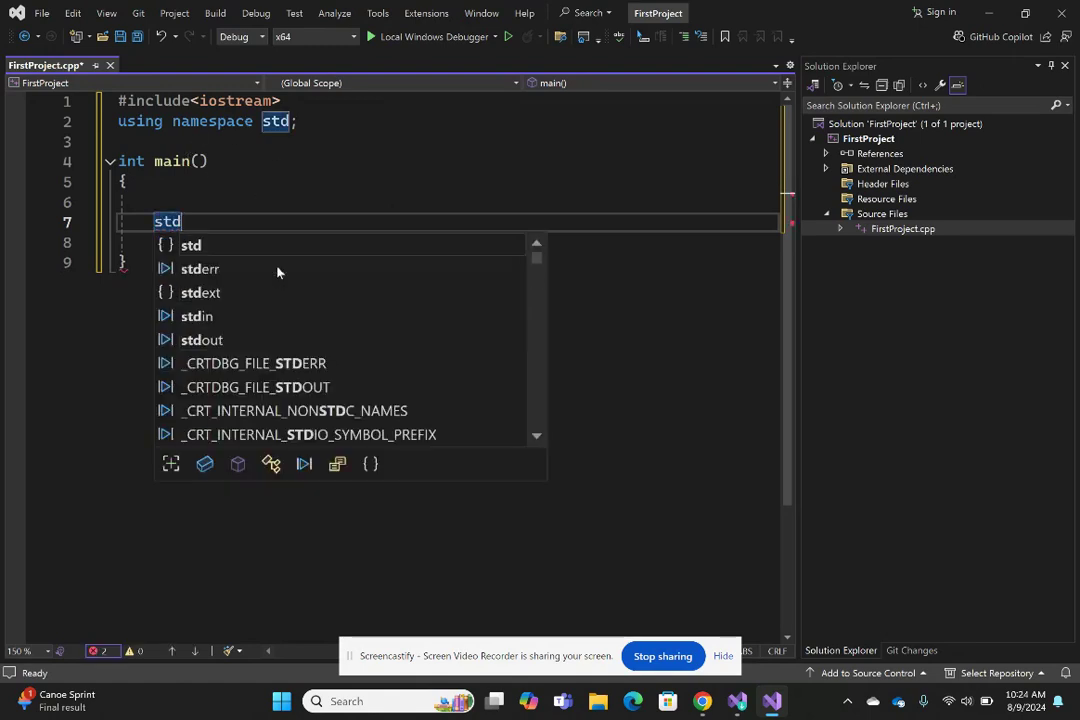
{"action": "type", "text": "::cout "}
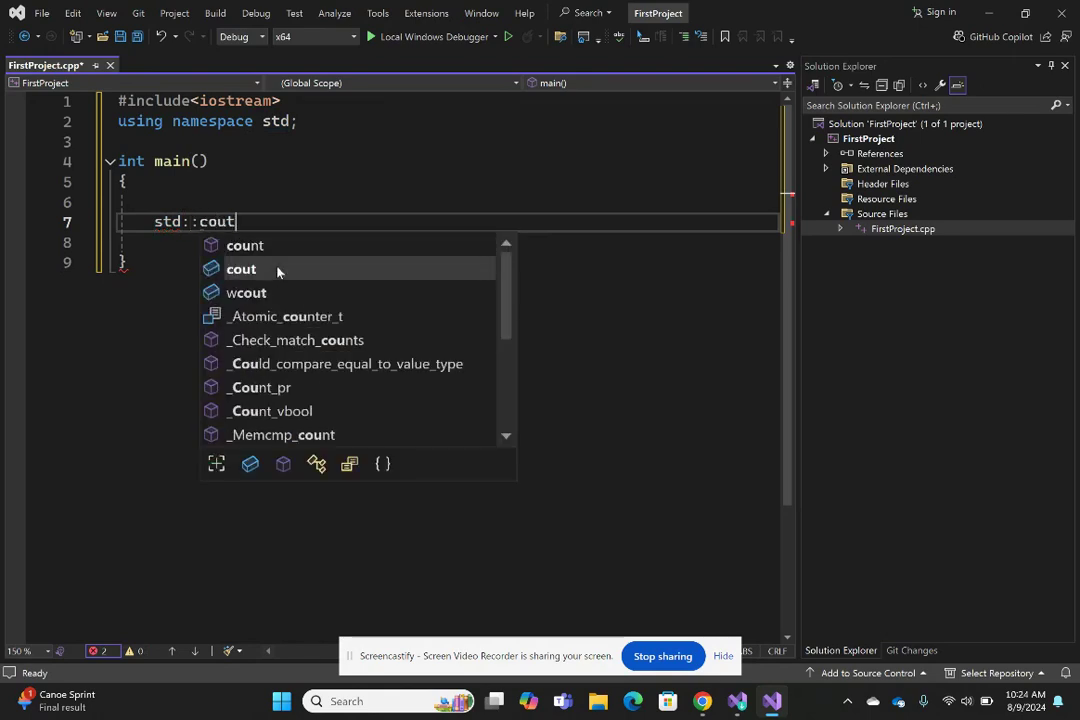
{"action": "type", "text": "<"}
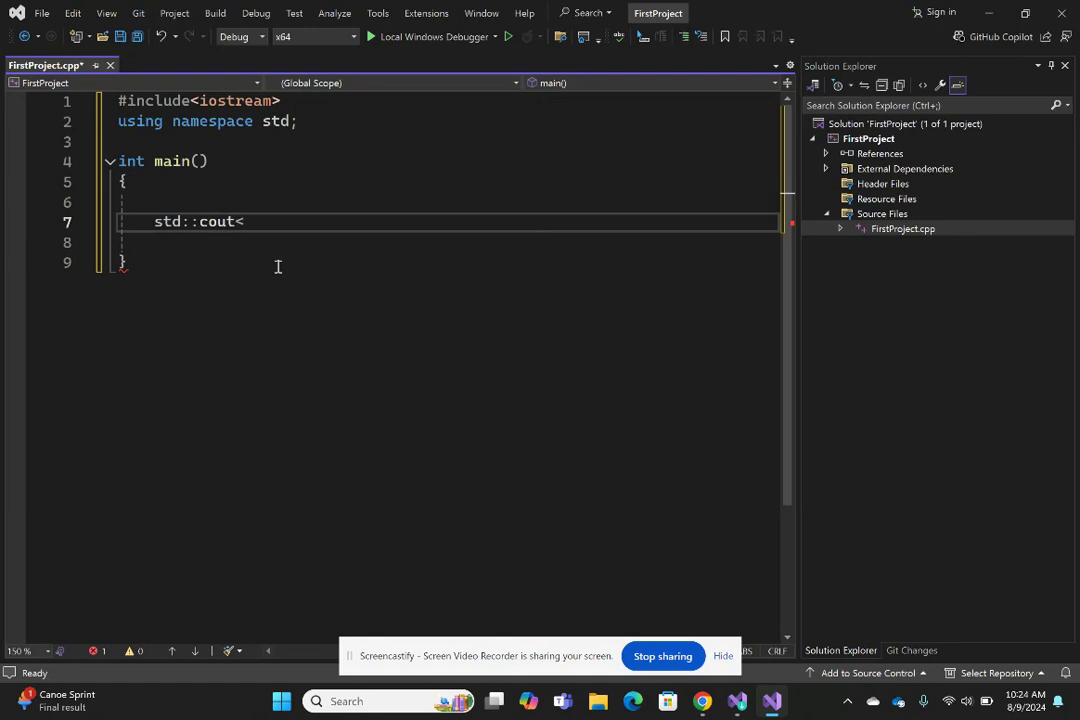
{"action": "type", "text": "< \"This is my first "}
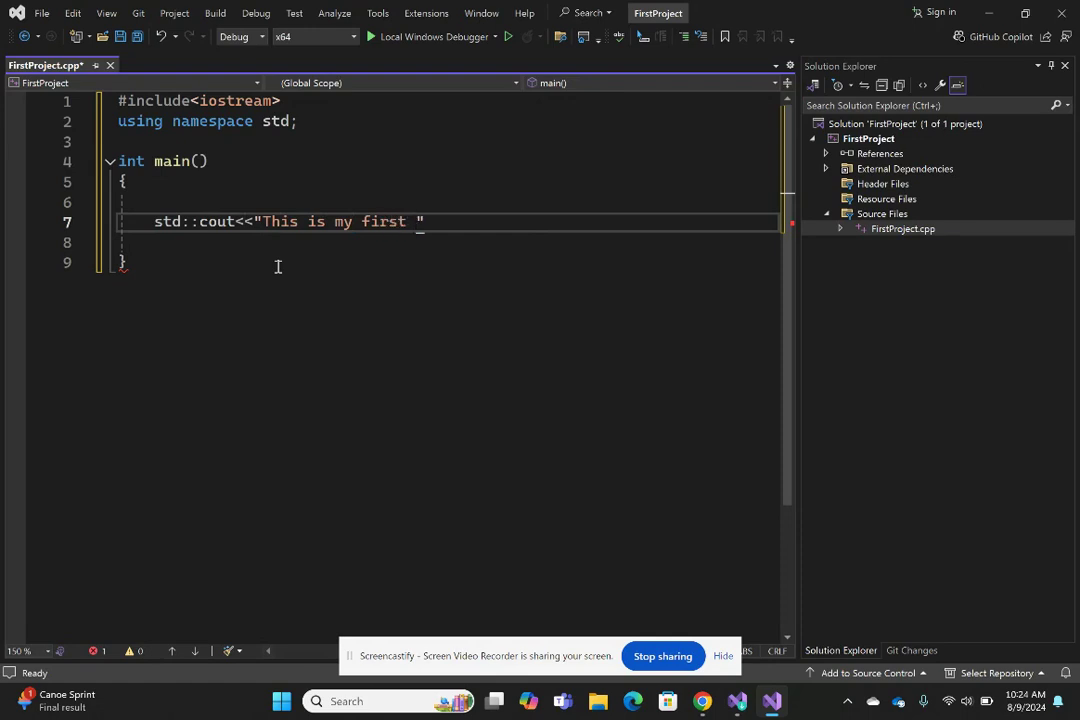
{"action": "type", "text": "program. "}
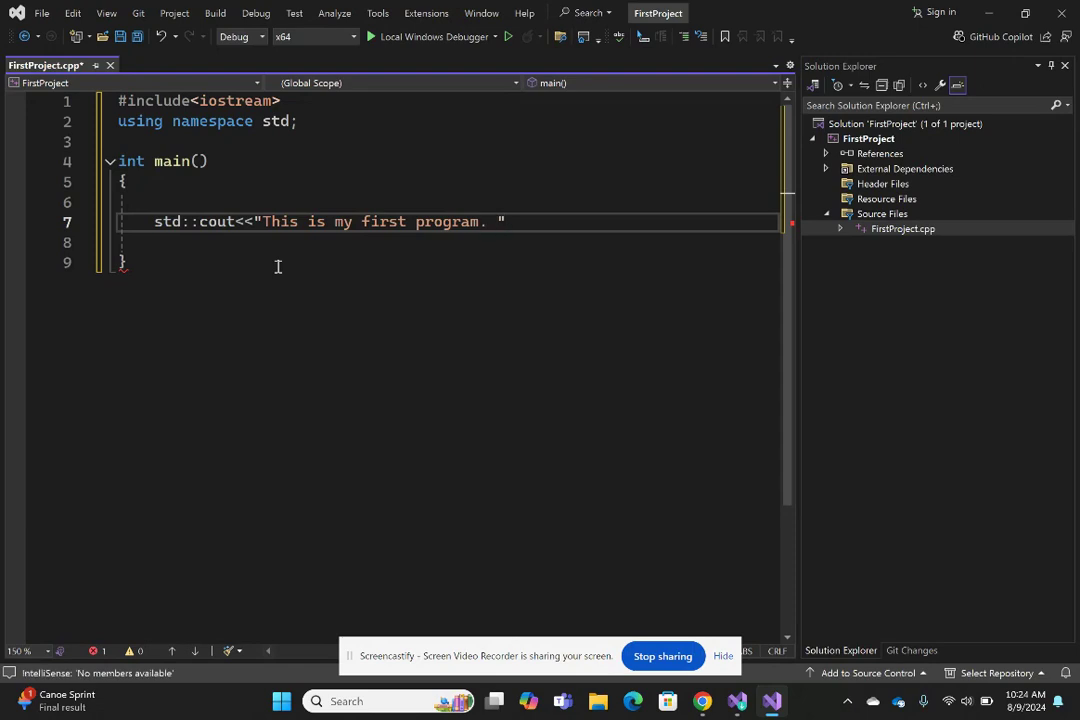
{"action": "type", "text": "\";"}
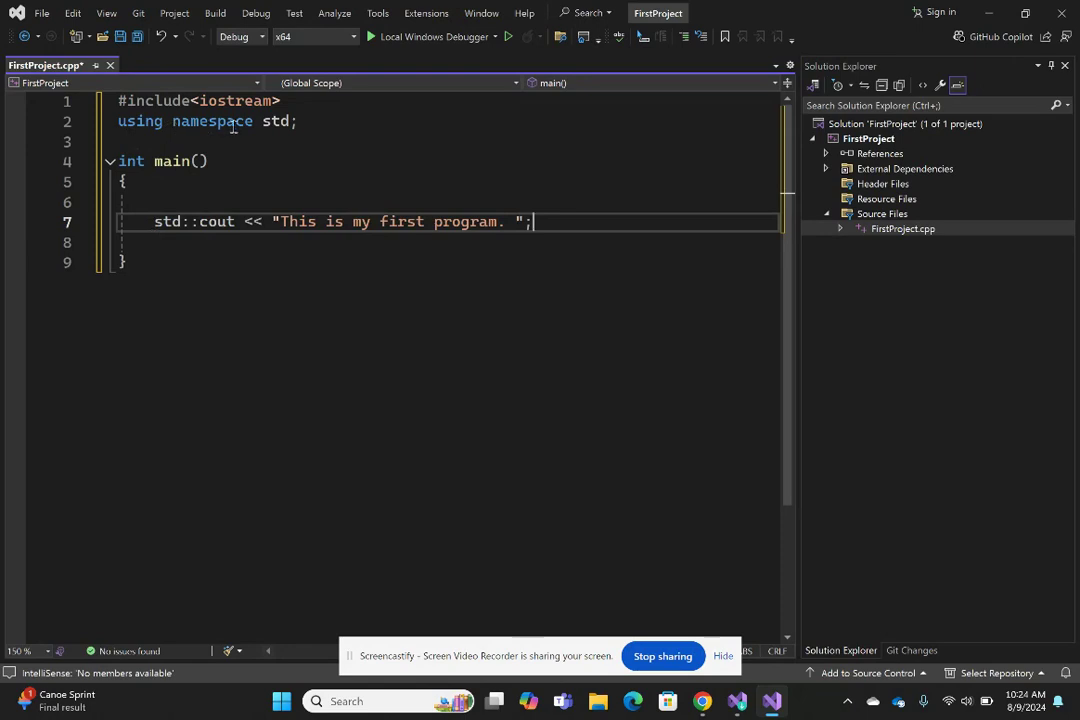
Remove the std:: prefix from the cout statement on line 7.
{"action": "double_click", "coordinate": [198, 222]}
{"action": "key", "text": "BackSpace"}
{"action": "key", "text": "BackSpace"}
{"action": "key", "text": "BackSpace"}
{"action": "key", "text": "BackSpace"}
{"action": "key", "text": "BackSpace"}
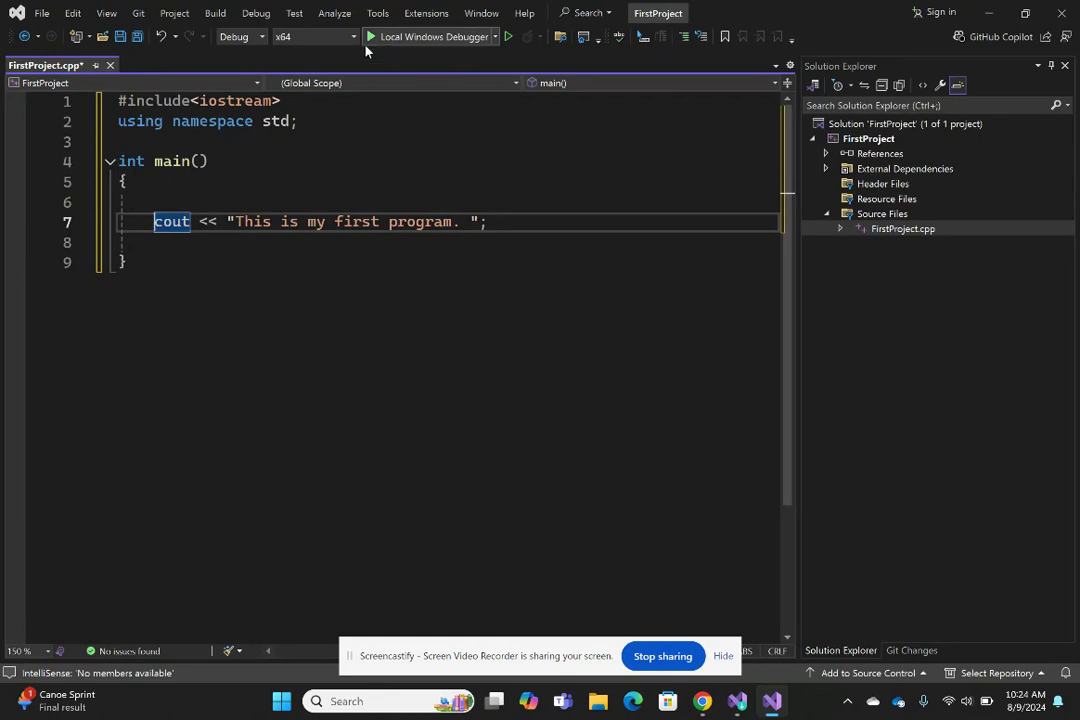
Build and run the program without debugging, and close its console window.
{"action": "left_click", "coordinate": [509, 38]}
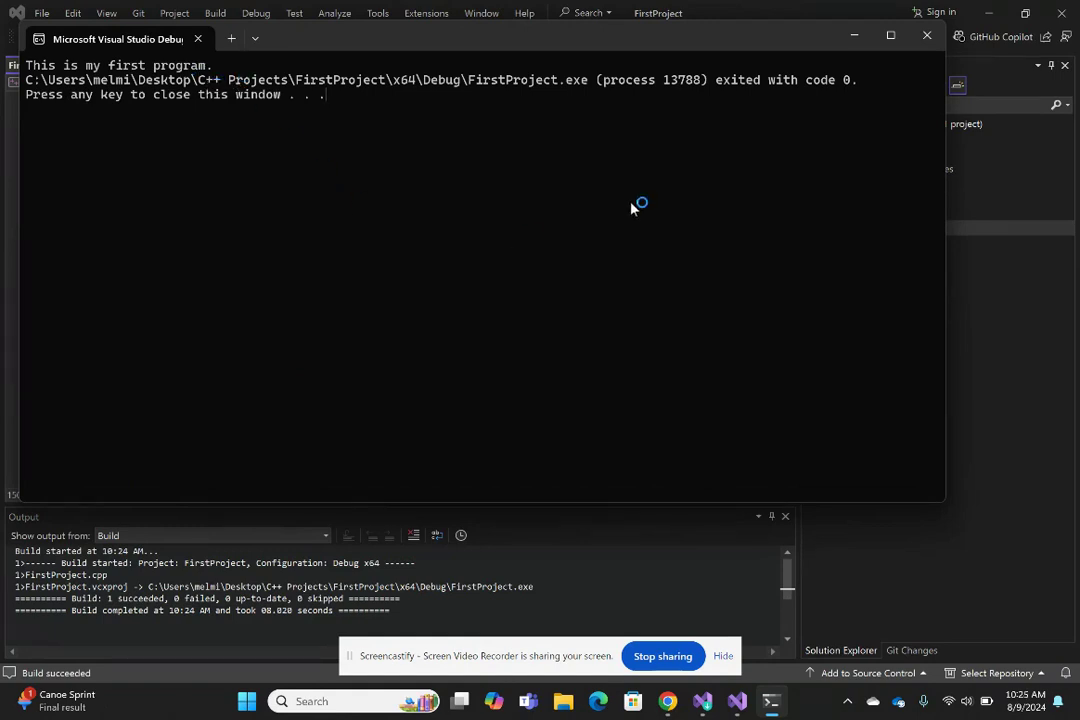
{"action": "left_click", "coordinate": [927, 40]}
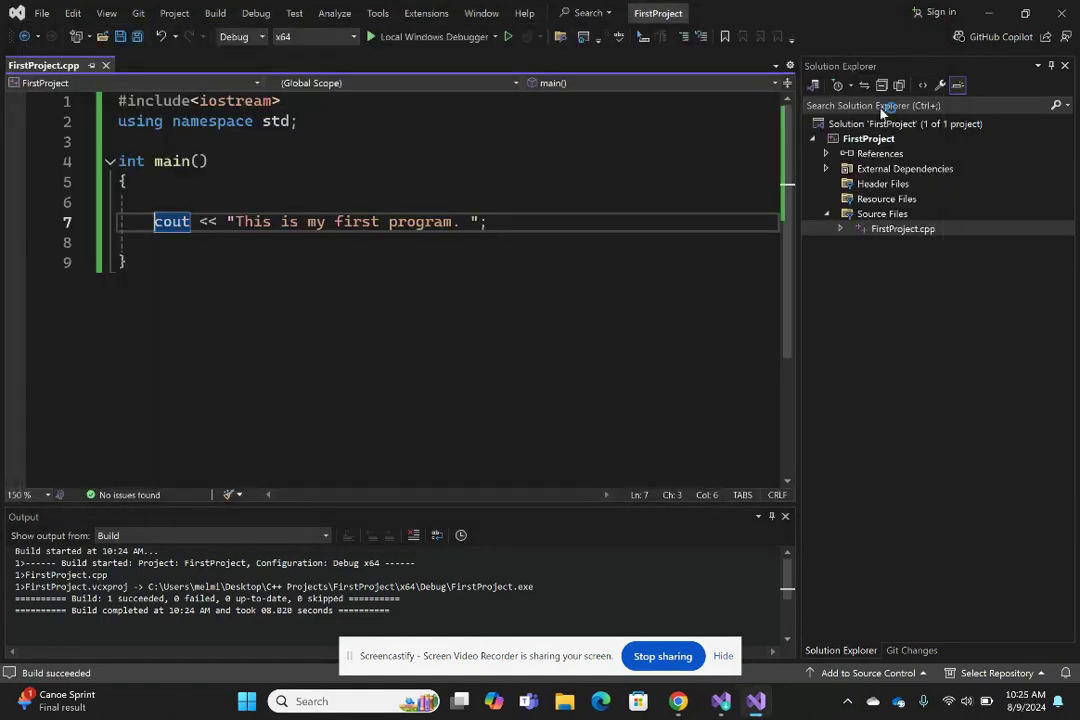